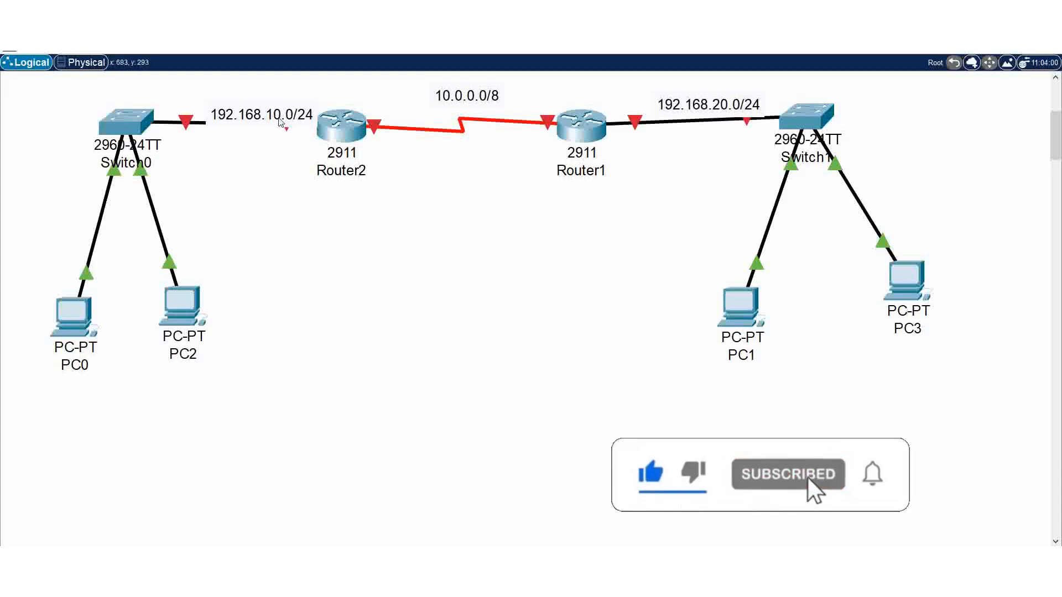
# - Move the 192.168.10.0/24 label above the link between Switch0 and Router2
pyautogui.moveTo(273, 112); pyautogui.dragTo(267, 95)
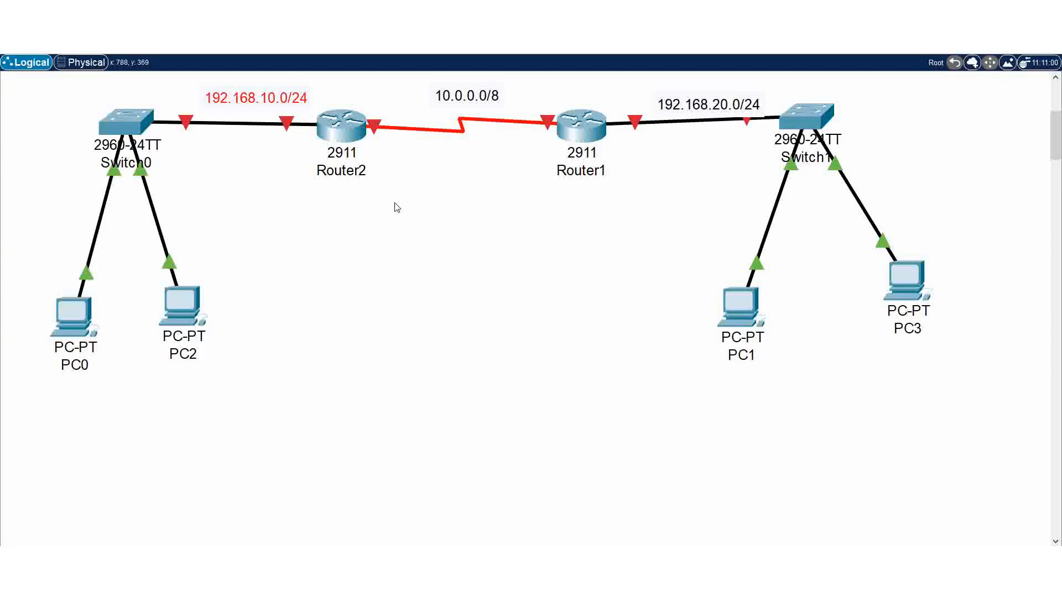
# - Open Router2's command-line interface in a wider window and answer n to the initial configuration dialog
pyautogui.click(339, 131)
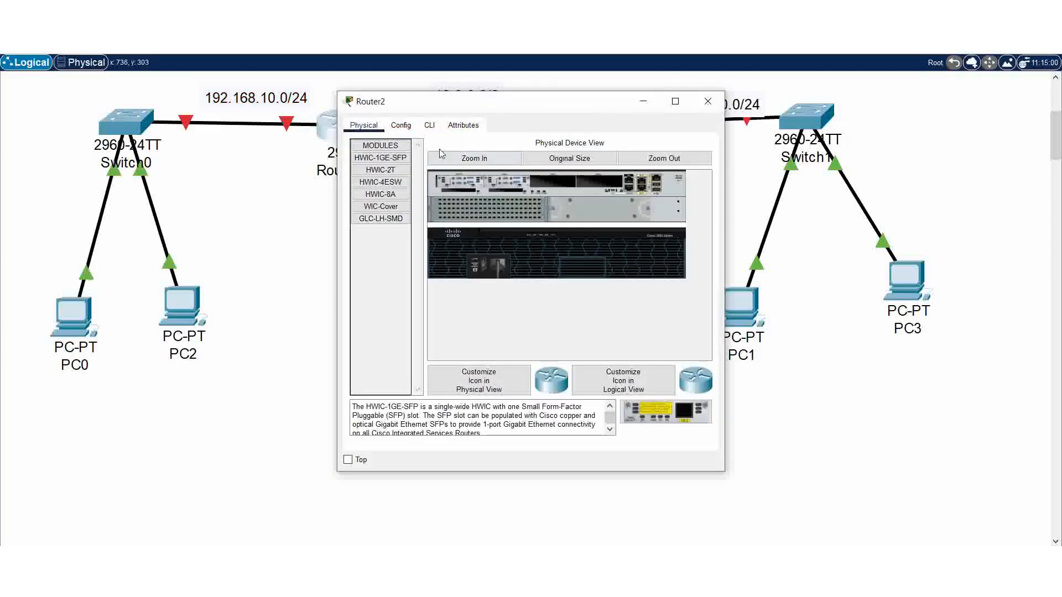
pyautogui.click(428, 126)
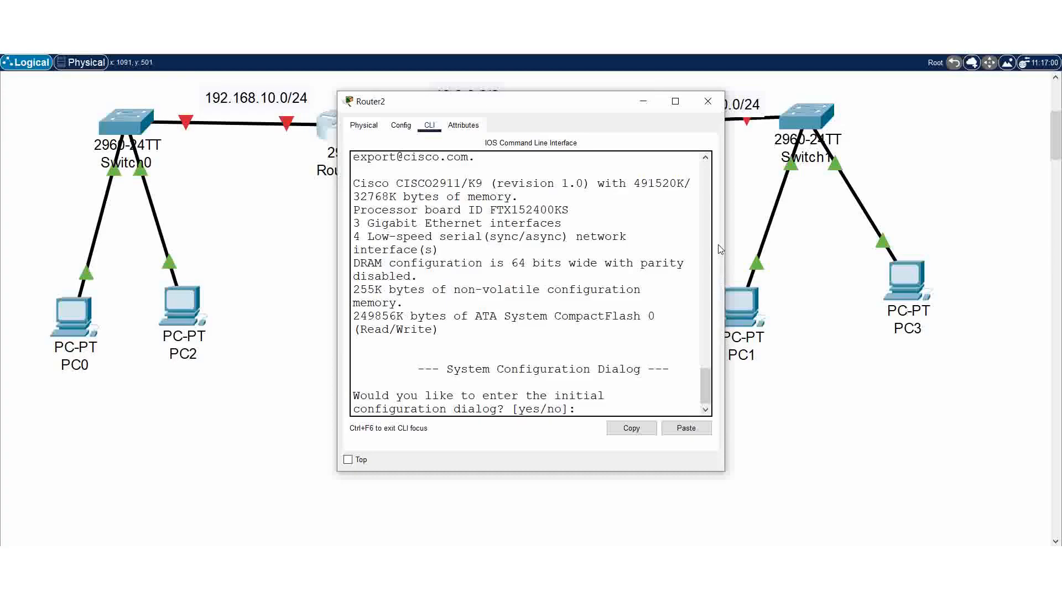
pyautogui.moveTo(725, 241); pyautogui.dragTo(919, 242)
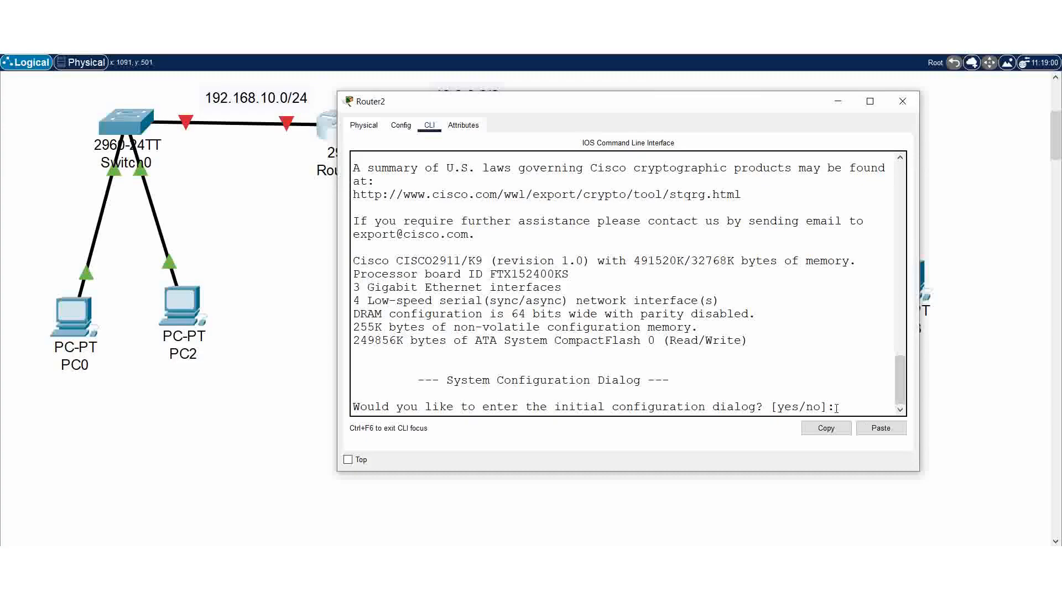
pyautogui.press('Return')
pyautogui.press('Return')
pyautogui.press('Return')
pyautogui.write('n')
pyautogui.press('Return')
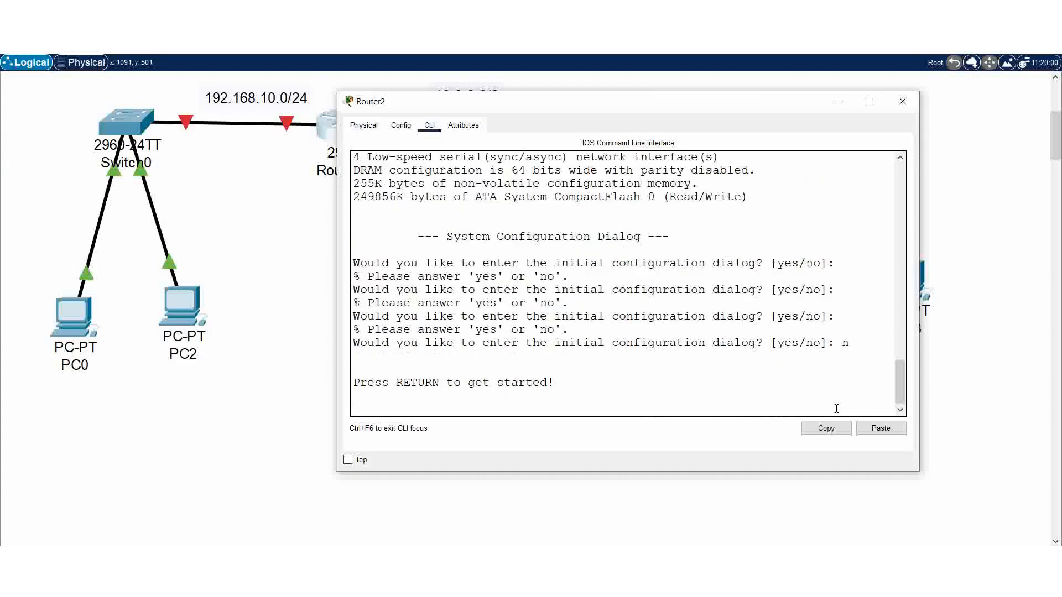
# - Start the Router2 console, enter privileged mode with en, and open global configuration mode with conf t
pyautogui.press('Return')
pyautogui.press('Return')
pyautogui.write('en')
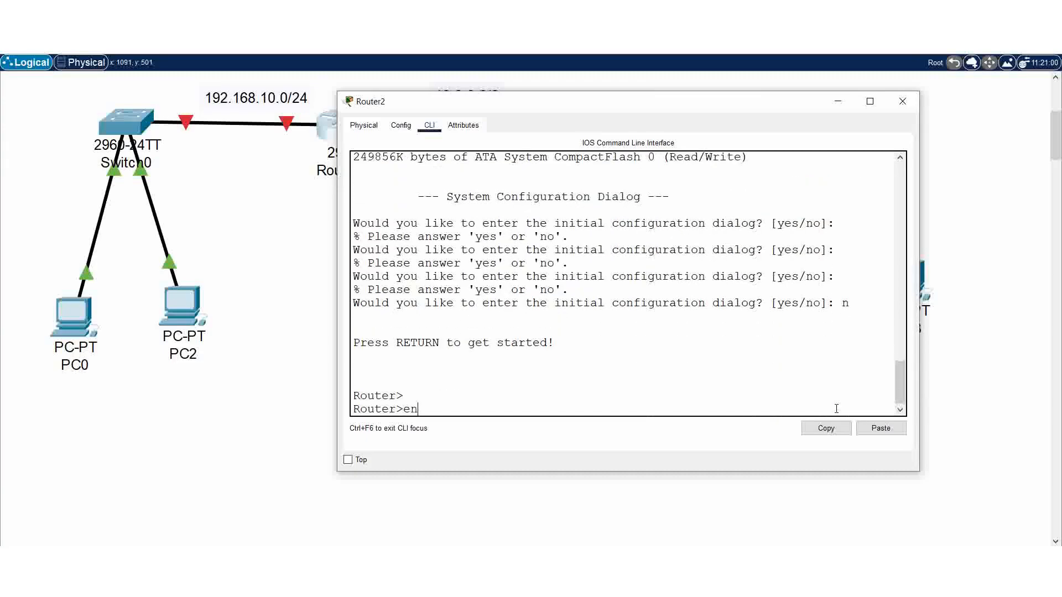
pyautogui.press('Return')
pyautogui.write('conf t')
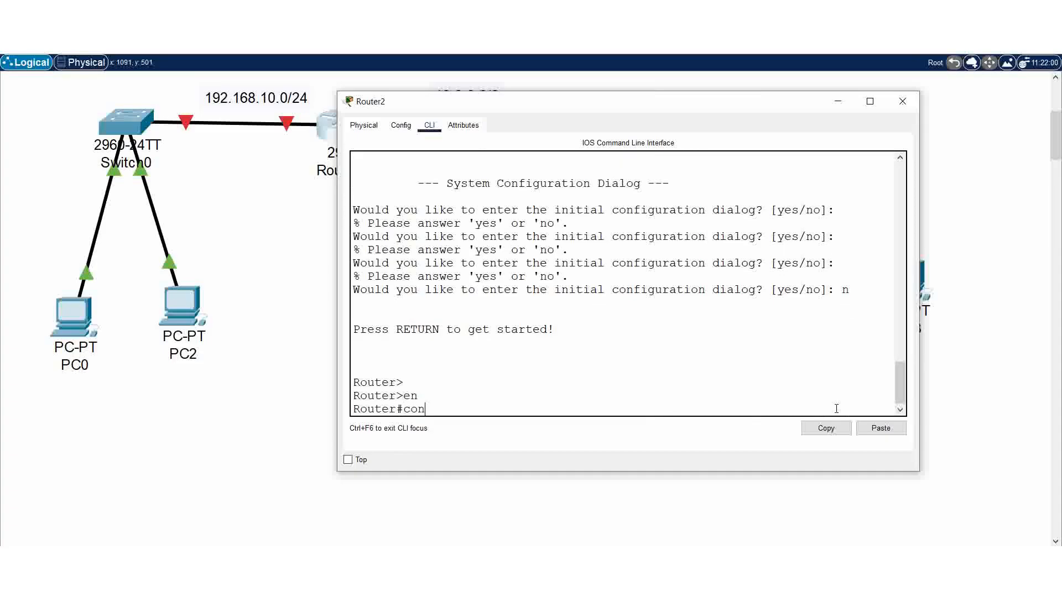
pyautogui.press('Return')
pyautogui.press('Return')
# - Select interface gi0/0 on Router2 and assign it IP address 192.168.10.1 with mask 255.255.255.0
pyautogui.write('int')
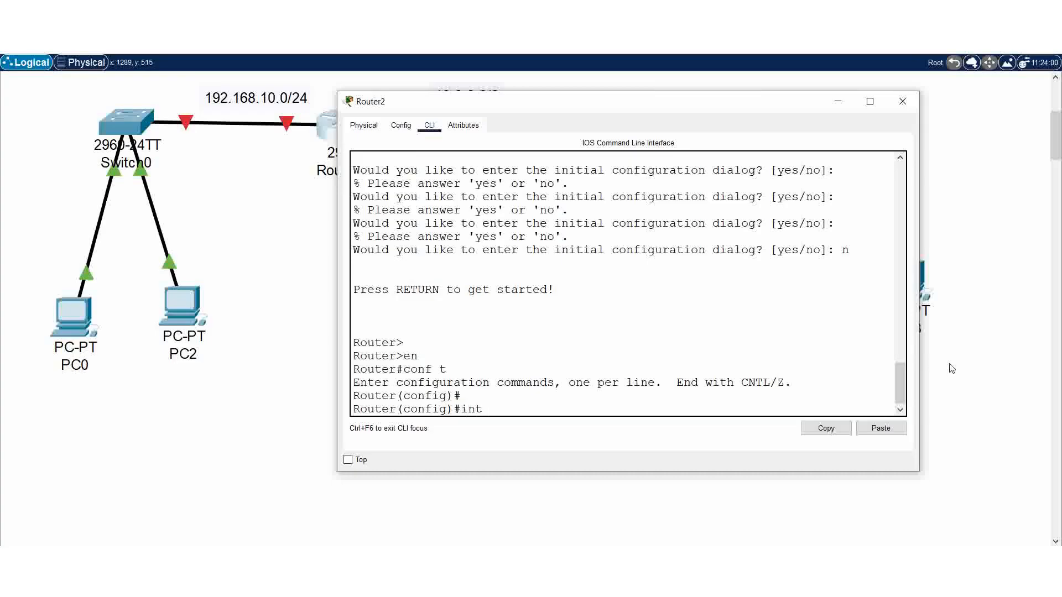
pyautogui.click(821, 104)
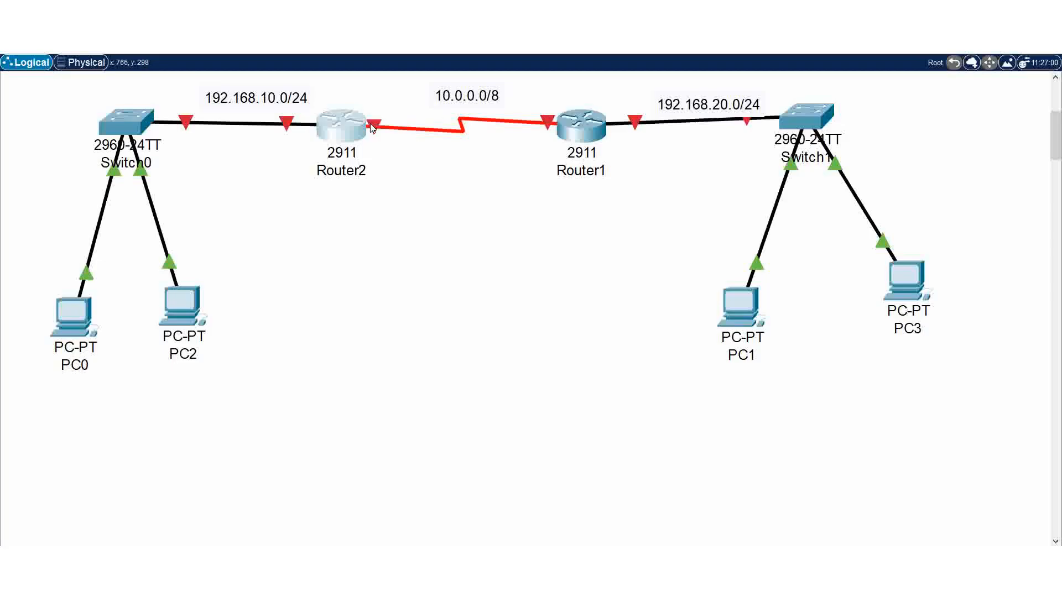
pyautogui.click(343, 135)
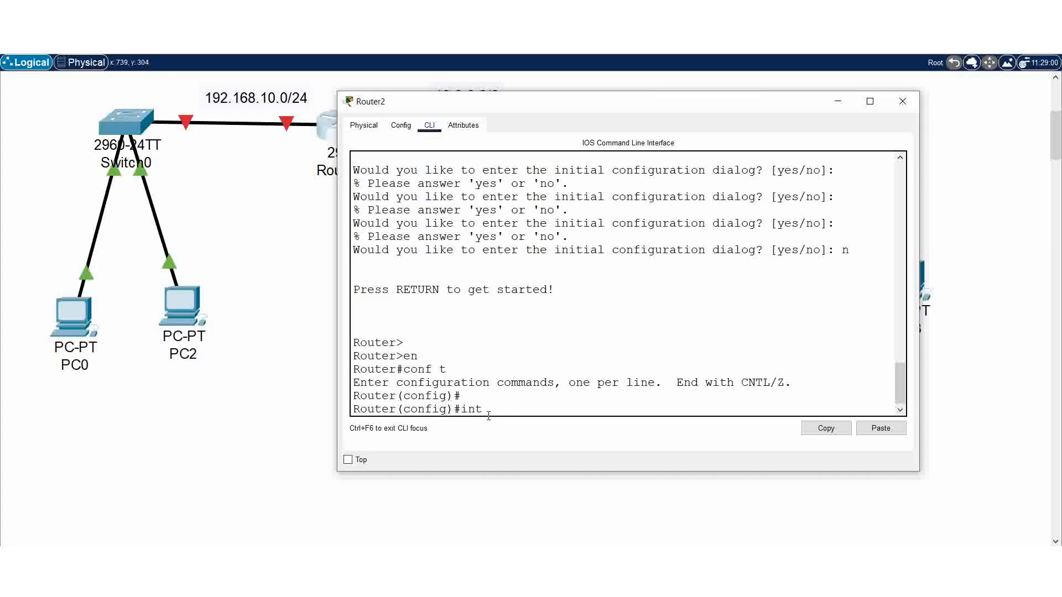
pyautogui.write('gi0/0')
pyautogui.press('Return')
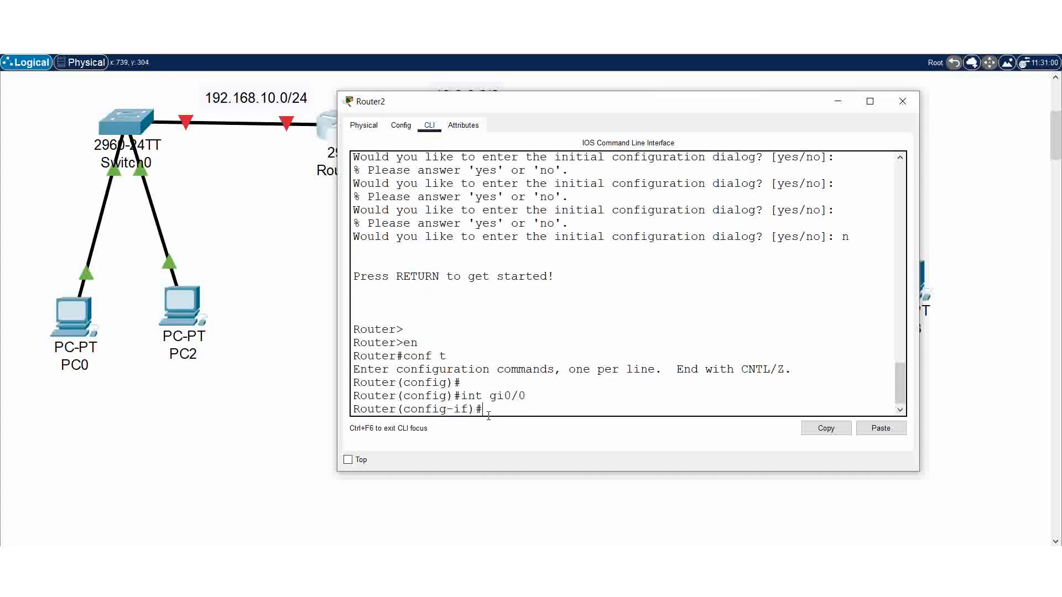
pyautogui.click(837, 100)
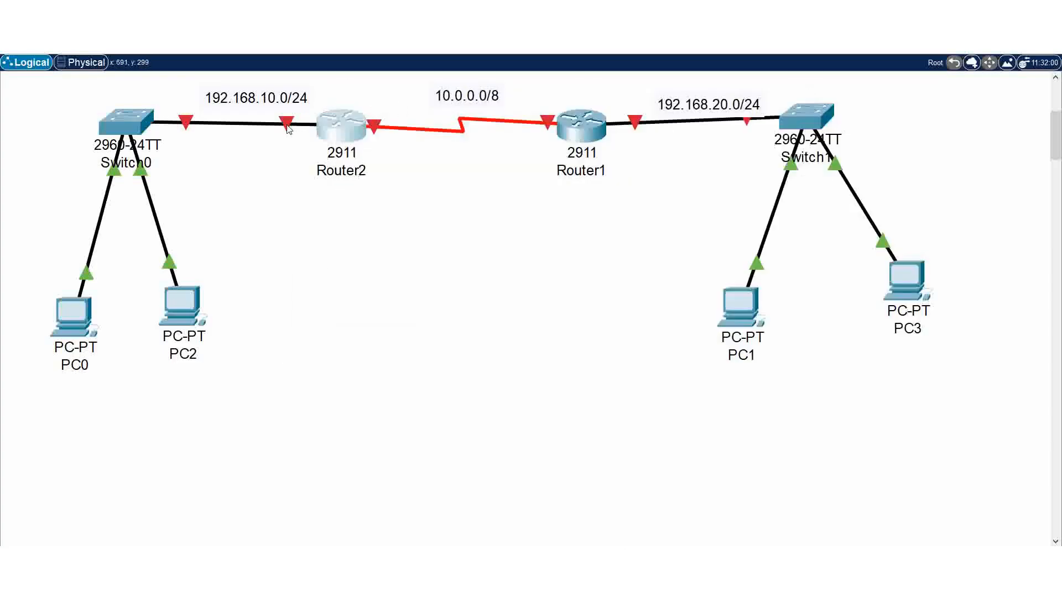
pyautogui.click(339, 132)
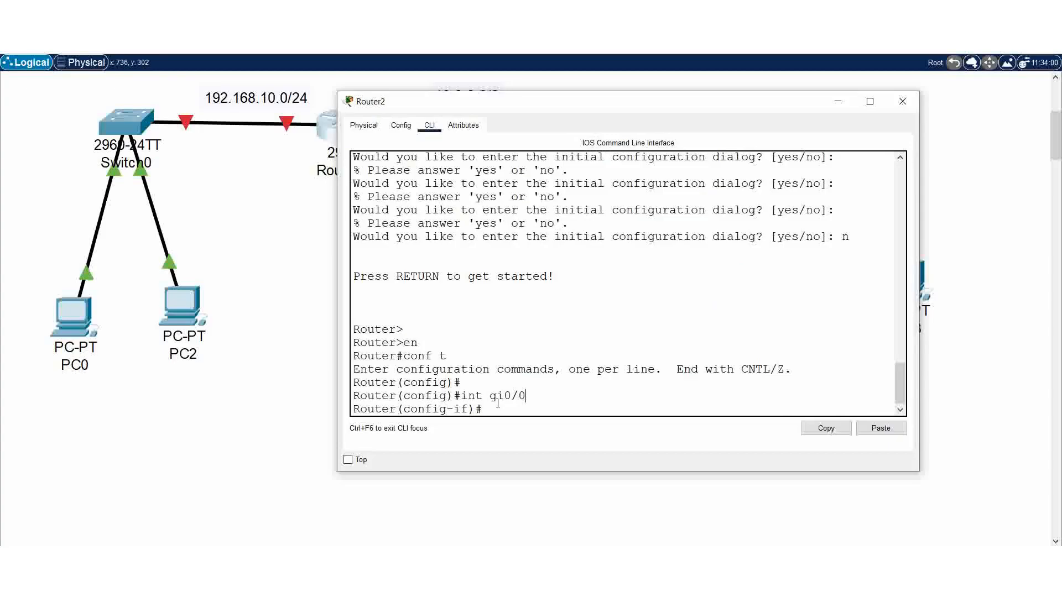
pyautogui.write('ip add 192.168.10.1 2')
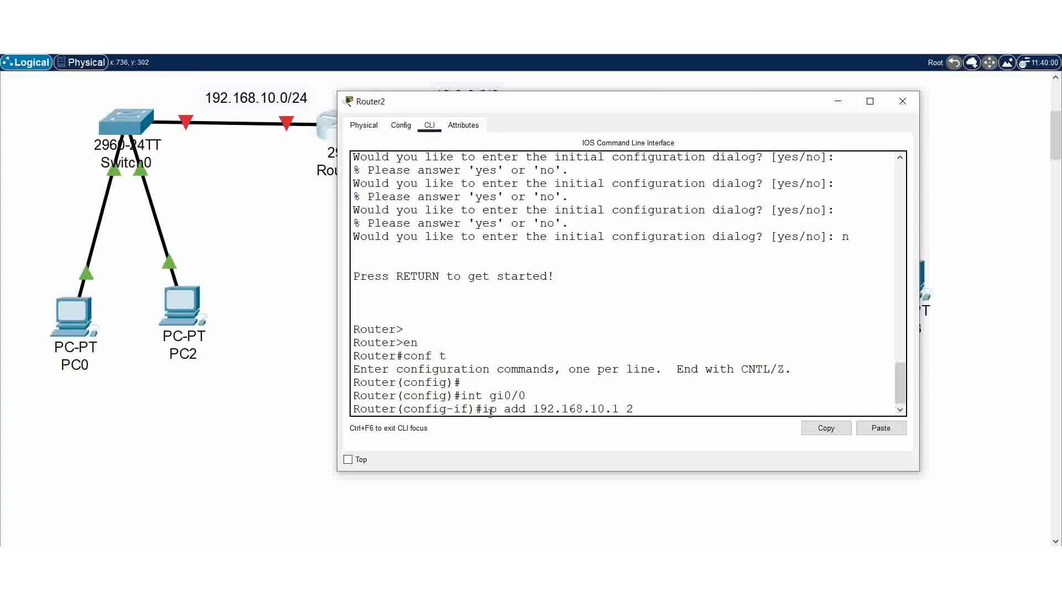
pyautogui.write('55.255.255.0')
pyautogui.press('Return')
# - Enable Router2's gi0/0 interface with the no shutdown command
pyautogui.write('no sh')
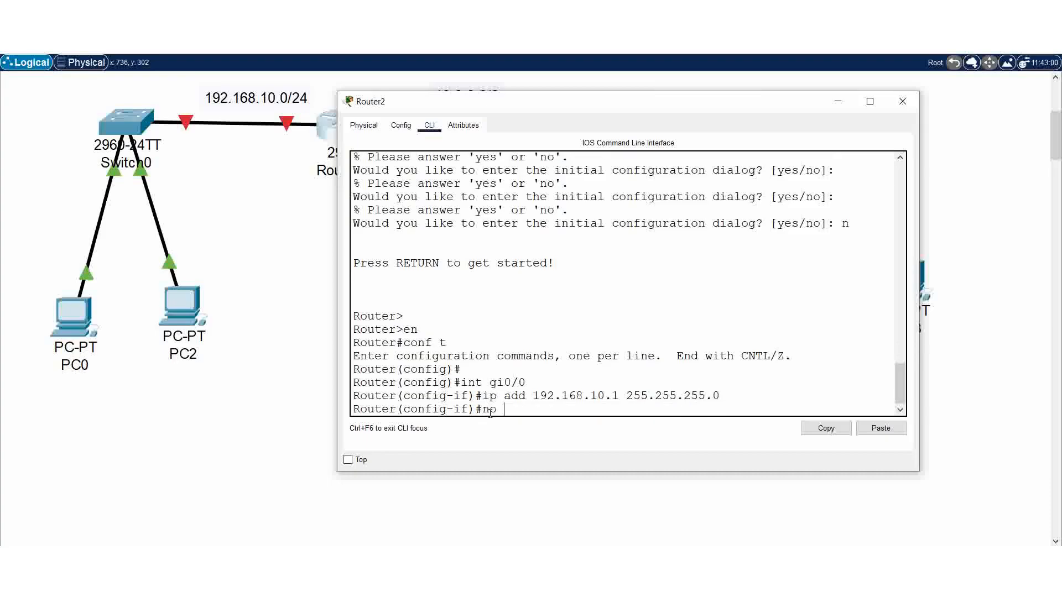
pyautogui.press('Tab')
pyautogui.press('Return')
pyautogui.press('Return')
pyautogui.press('Return')
pyautogui.press('Return')
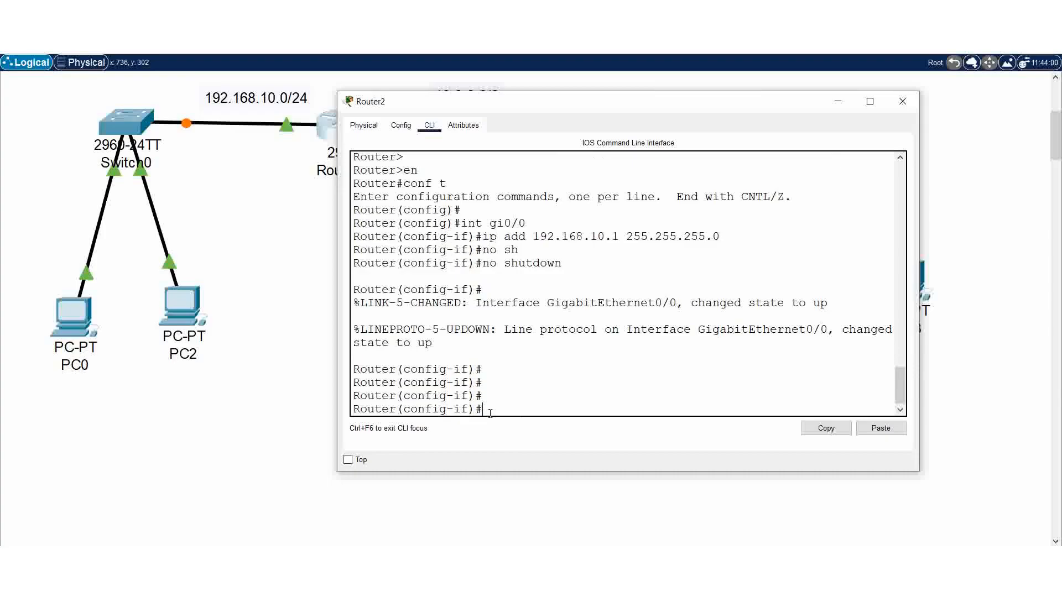
# - Select interface se0/3/0 on Router2 and assign it IP address 10.0.0.1 with mask 255.0.0.0
pyautogui.write('int se0/3/0')
pyautogui.press('Return')
pyautogui.write('ip')
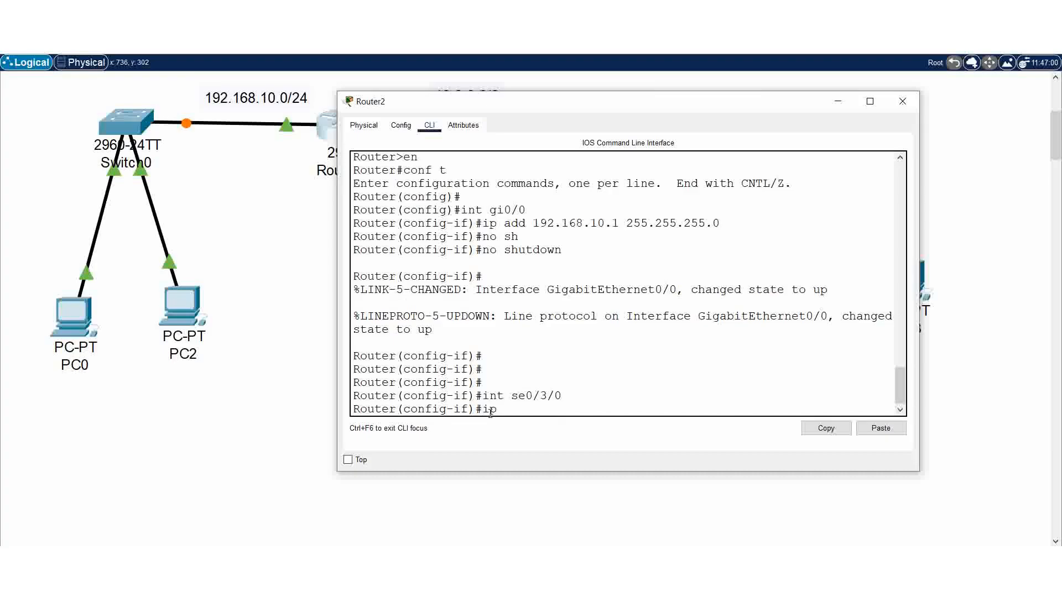
pyautogui.write(' add 10.0.0.1')
pyautogui.click(837, 101)
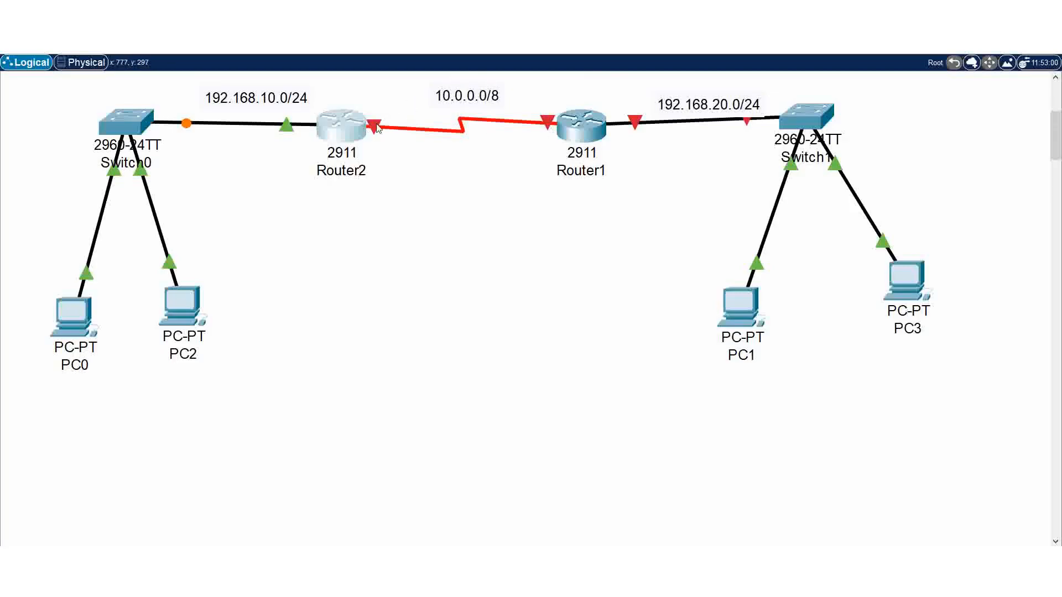
pyautogui.click(343, 132)
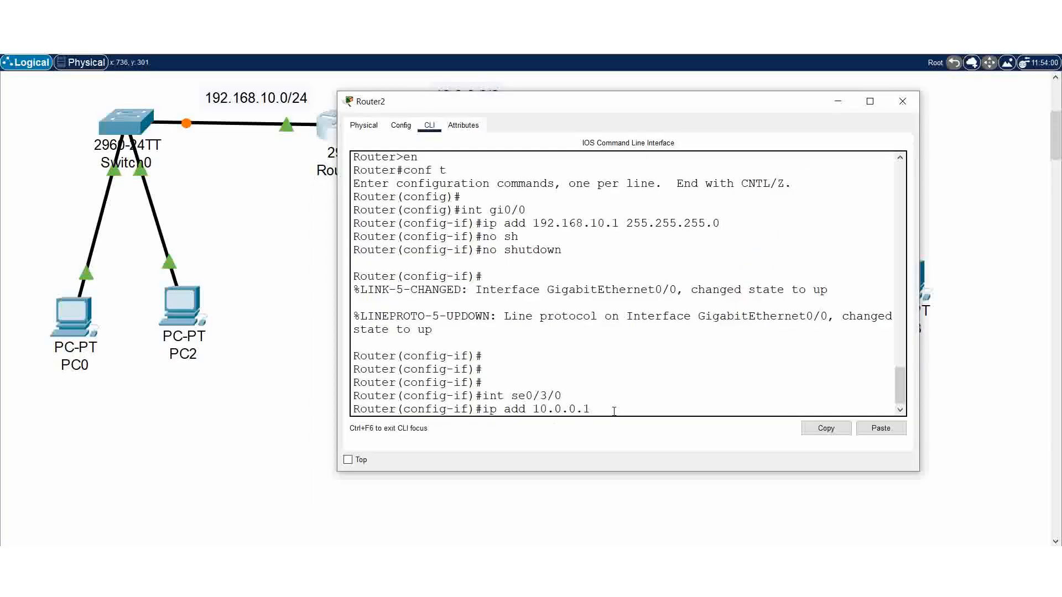
pyautogui.write('255.0.0.0')
pyautogui.press('Return')
pyautogui.press('Return')
pyautogui.press('Return')
# - Enable Router2's se0/3/0 interface with no shutdown and exit to global configuration mode
pyautogui.write('no sh')
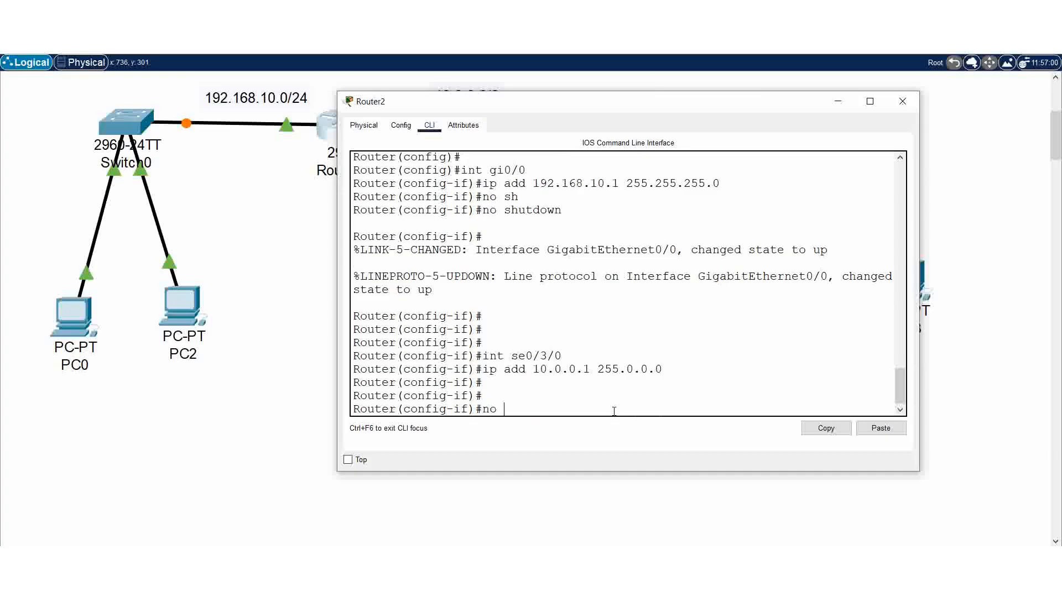
pyautogui.press('Return')
pyautogui.press('Return')
pyautogui.press('Return')
pyautogui.press('Return')
pyautogui.press('Return')
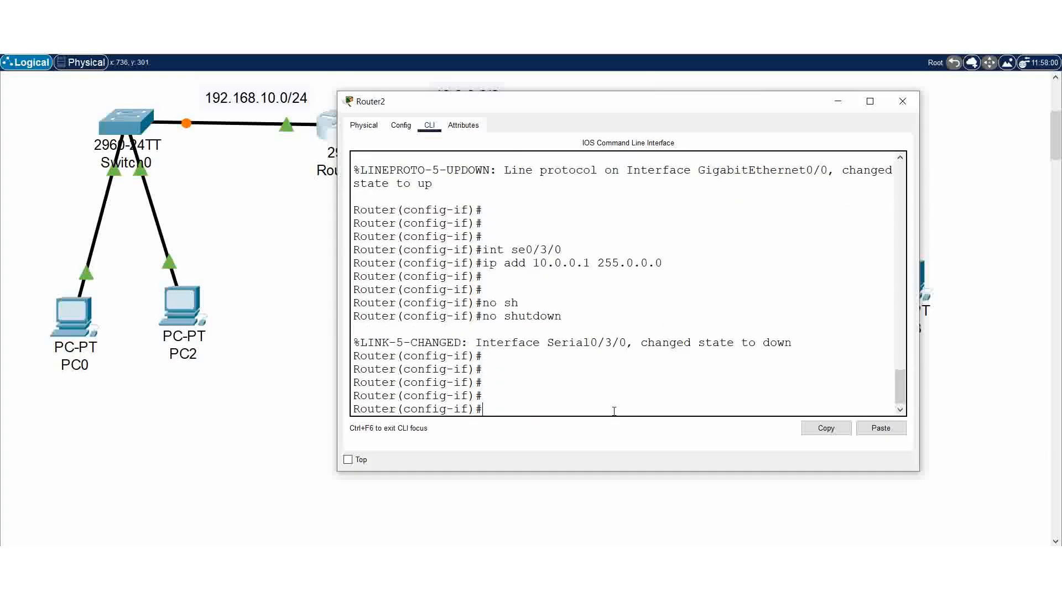
pyautogui.write('ex')
pyautogui.press('Return')
pyautogui.press('Return')
pyautogui.press('Return')
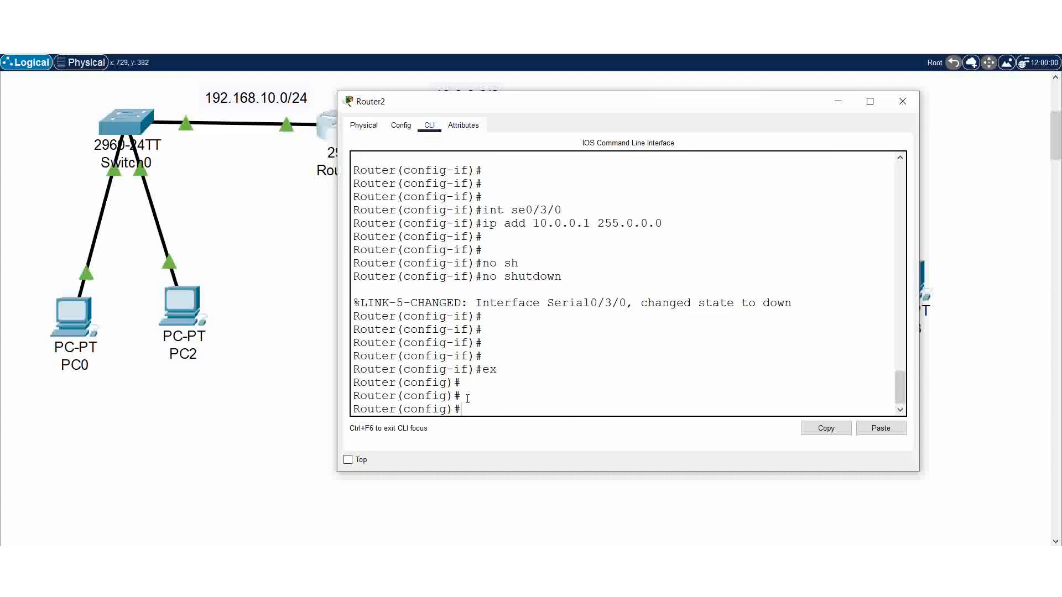
# - Create a DHCP pool named sw1 on Router2
pyautogui.write('ip')
pyautogui.write(' add')
pyautogui.press('BackSpace')
pyautogui.press('BackSpace')
pyautogui.press('BackSpace')
pyautogui.press('BackSpace')
pyautogui.write('dh')
pyautogui.press('Tab')
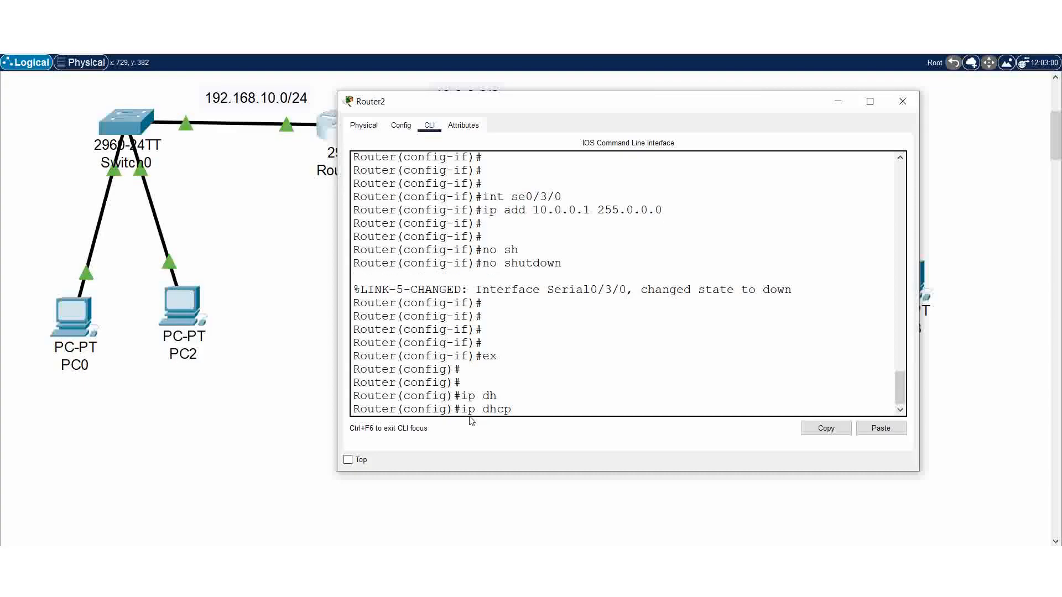
pyautogui.write('po')
pyautogui.press('Tab')
pyautogui.write('swl')
pyautogui.press('Return')
# - Set the sw1 pool's network to 192.168.10.0 with mask 255.255.255.0
pyautogui.write('net')
pyautogui.press('Tab')
pyautogui.write('192.168.10.0 2')
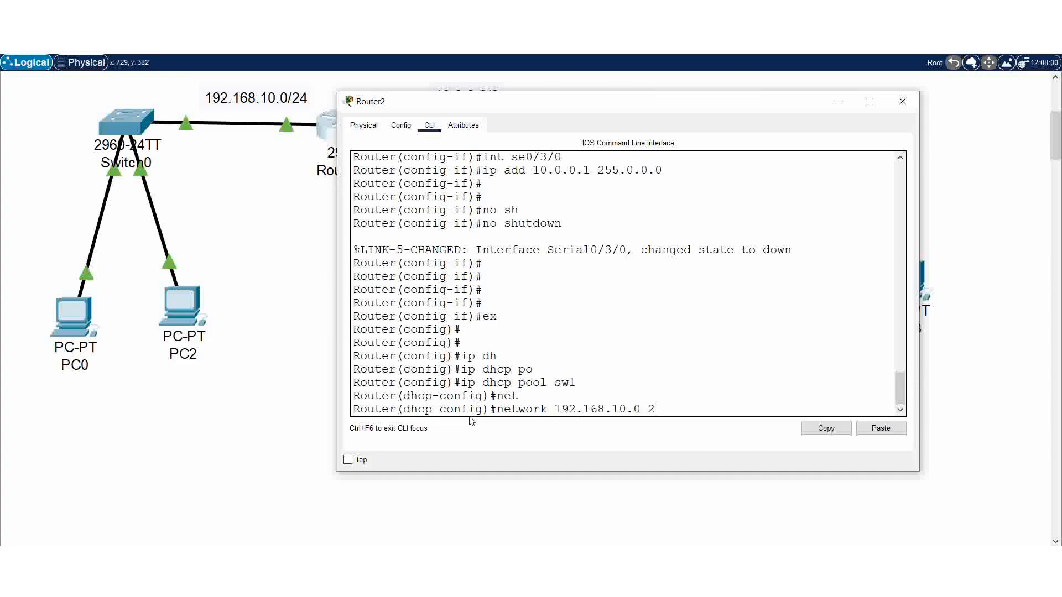
pyautogui.write('55.255.2')
pyautogui.write('55')
pyautogui.write('.0')
pyautogui.press('Return')
pyautogui.press('Return')
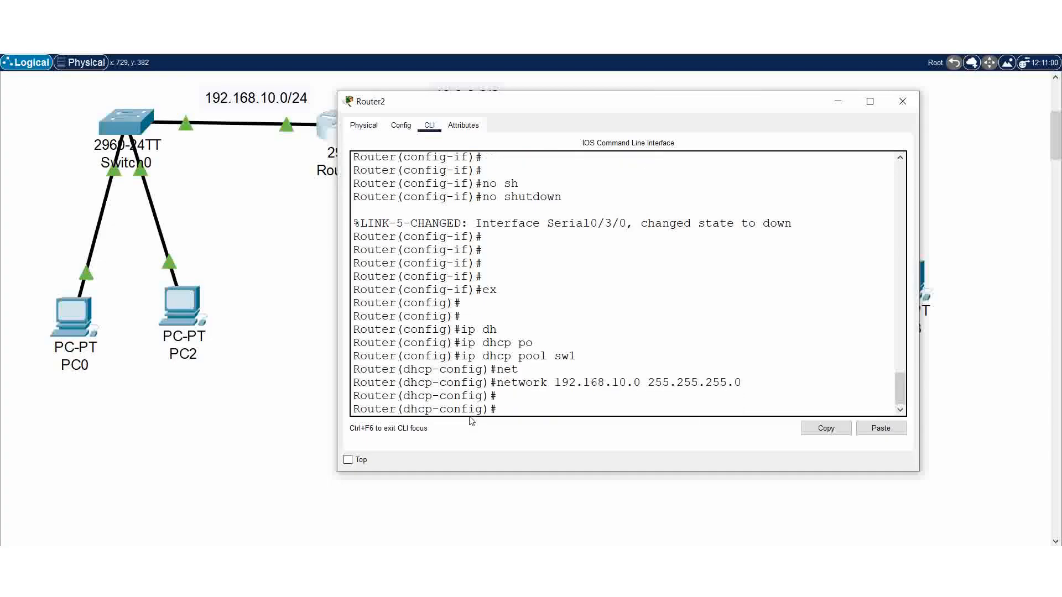
# - Set both the default router and the DNS server of the sw1 pool to 192.168.10.1
pyautogui.write('de')
pyautogui.press('Tab')
pyautogui.write('192.168.10.')
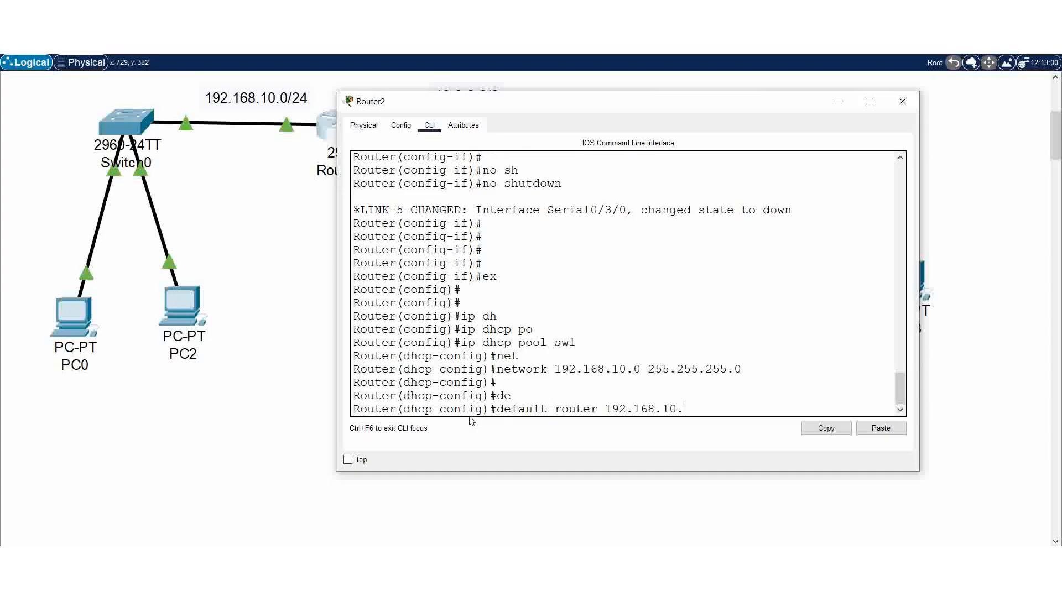
pyautogui.write('1')
pyautogui.press('Return')
pyautogui.write('dn')
pyautogui.press('Tab')
pyautogui.write('192.168.10.1')
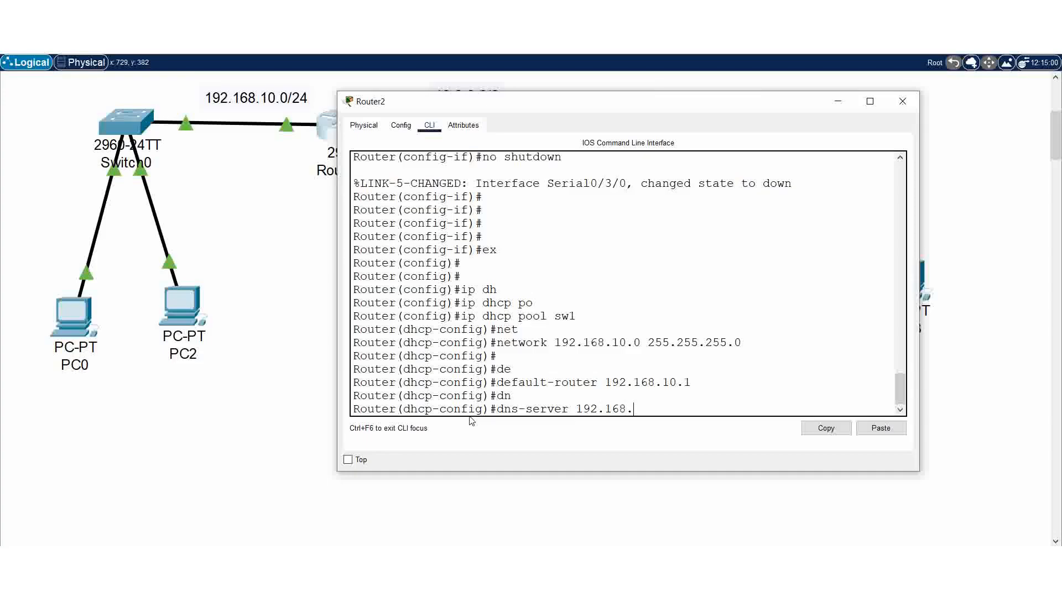
pyautogui.press('Return')
pyautogui.press('Return')
pyautogui.press('Return')
pyautogui.press('Return')
# - Exit DHCP pool configuration and save Router2's configuration with do wr
pyautogui.write('d')
pyautogui.press('BackSpace')
pyautogui.write('ex')
pyautogui.press('Return')
pyautogui.press('Return')
pyautogui.press('Return')
pyautogui.write('no')
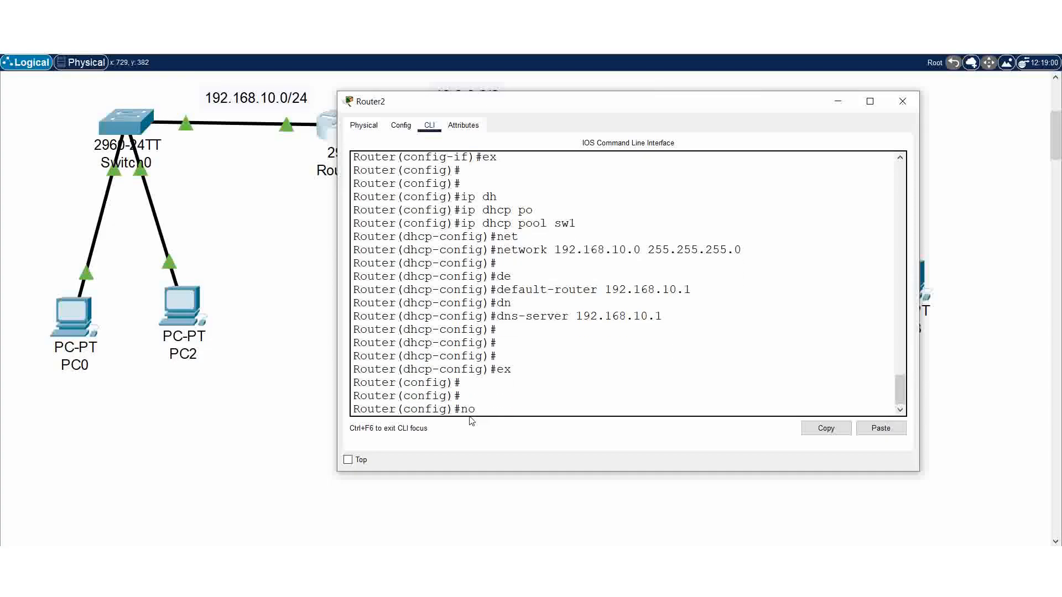
pyautogui.press('BackSpace')
pyautogui.press('BackSpace')
pyautogui.write('do wr')
pyautogui.press('Return')
pyautogui.press('Return')
pyautogui.press('Return')
pyautogui.press('Return')
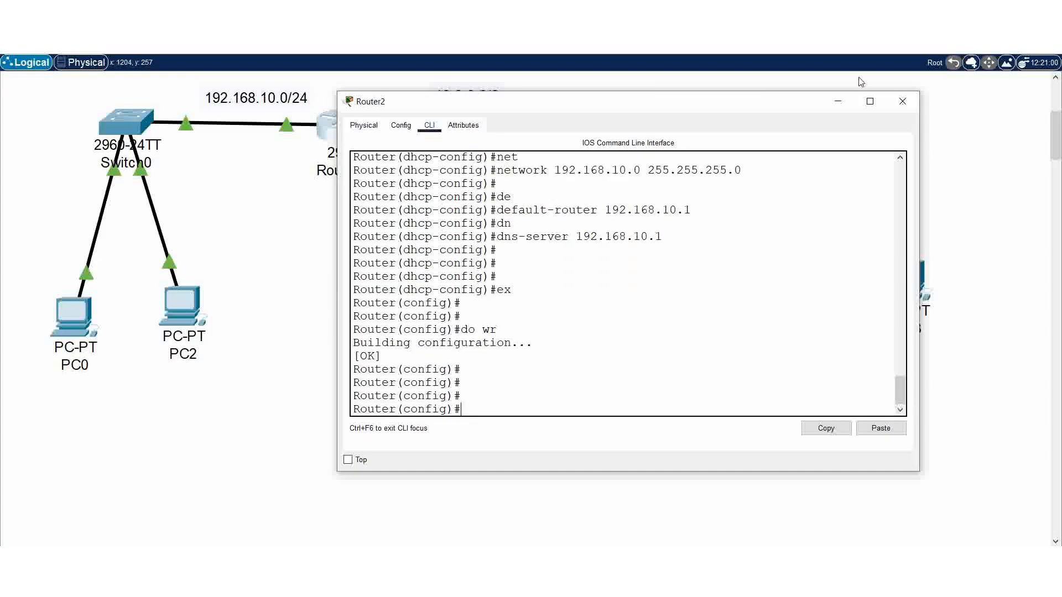
# - Minimize the Router2 window, open Router1's command-line interface in a wider window and answer n to the initial configuration dialog
pyautogui.click(838, 101)
pyautogui.click(581, 129)
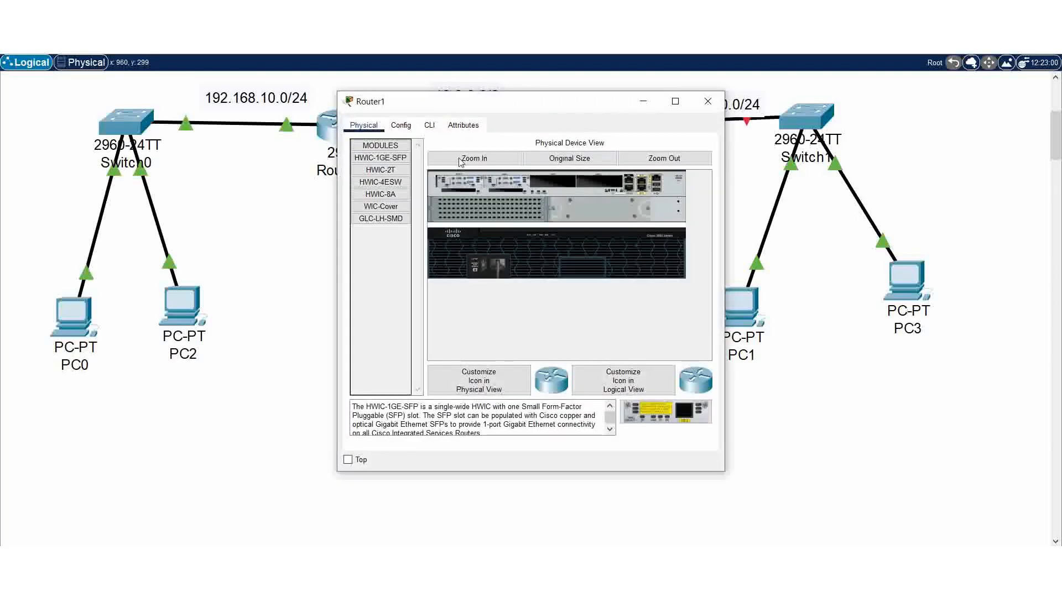
pyautogui.click(429, 125)
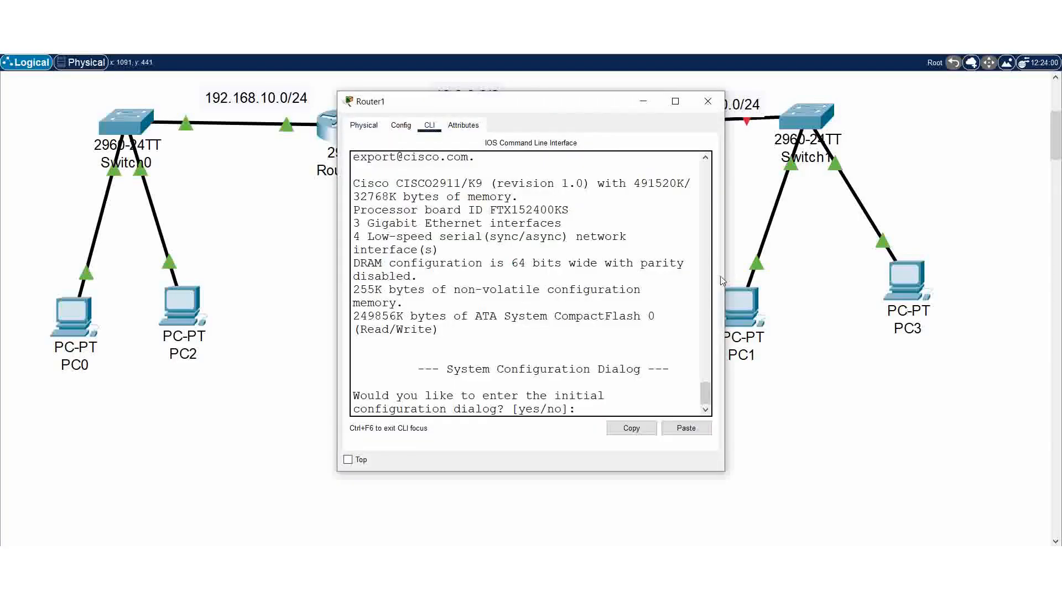
pyautogui.moveTo(725, 282); pyautogui.dragTo(933, 293)
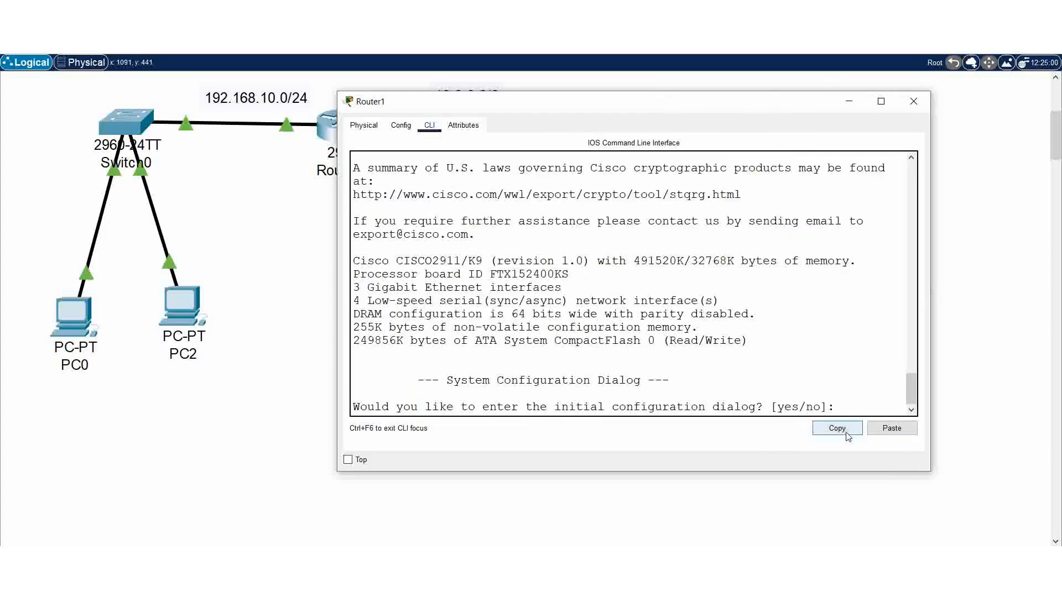
pyautogui.write('n')
pyautogui.press('Return')
# - Start the Router1 console, enter privileged mode with en, and open global configuration mode with conf t
pyautogui.press('Return')
pyautogui.press('Return')
pyautogui.press('Return')
pyautogui.press('Return')
pyautogui.write('en')
pyautogui.press('Return')
pyautogui.write('conf ')
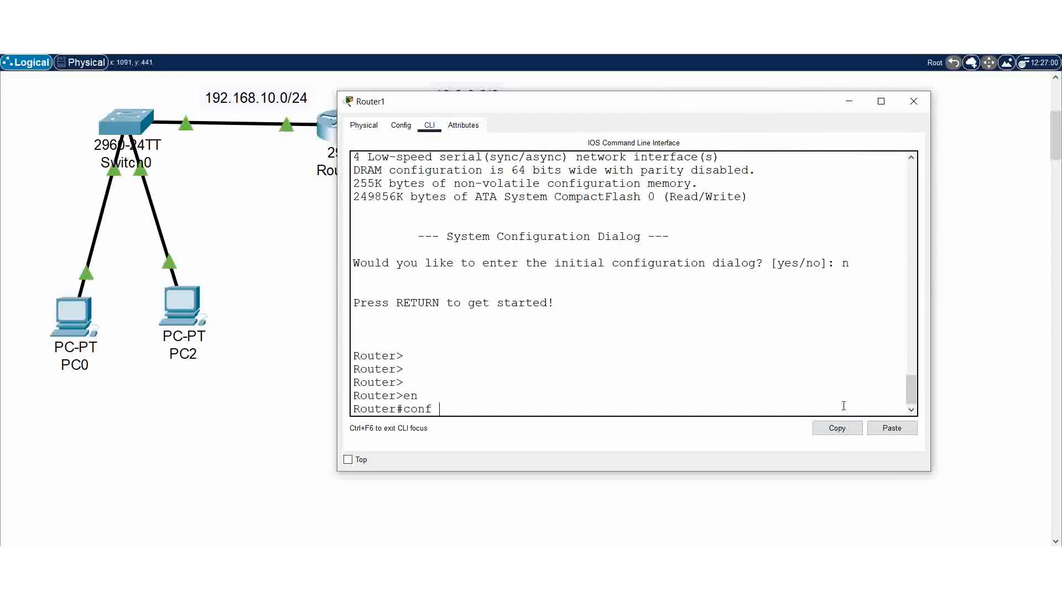
pyautogui.write('t')
pyautogui.press('Return')
pyautogui.press('Return')
# - On Router1, enter interface se0/3/0 and assign it IP address 10.0.0.2 with subnet mask 255.0.0.0
pyautogui.write('int se0')
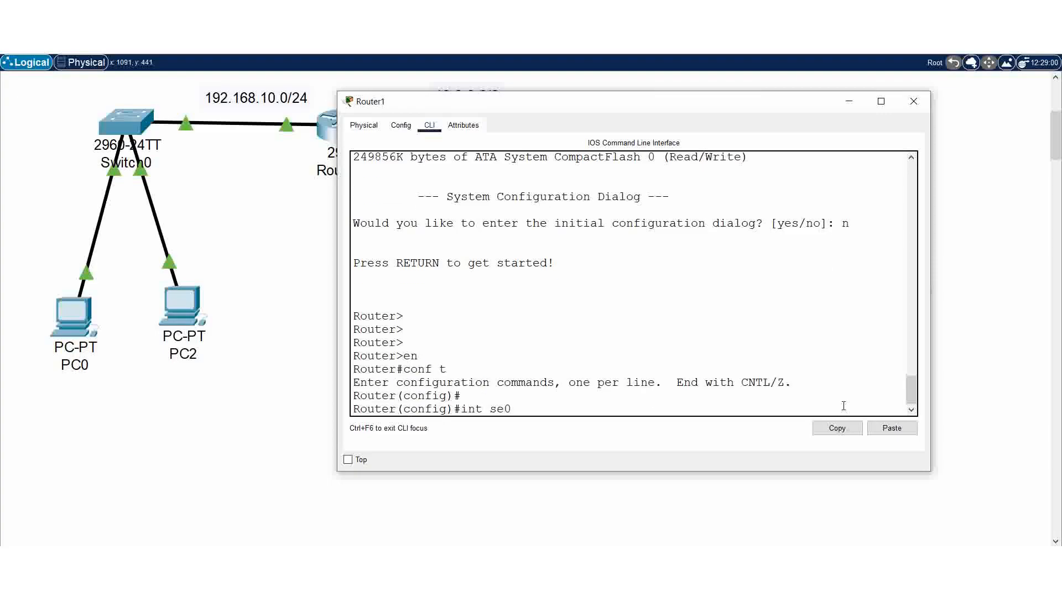
pyautogui.write('/3/0')
pyautogui.press('Return')
pyautogui.press('Return')
pyautogui.write('ip add ')
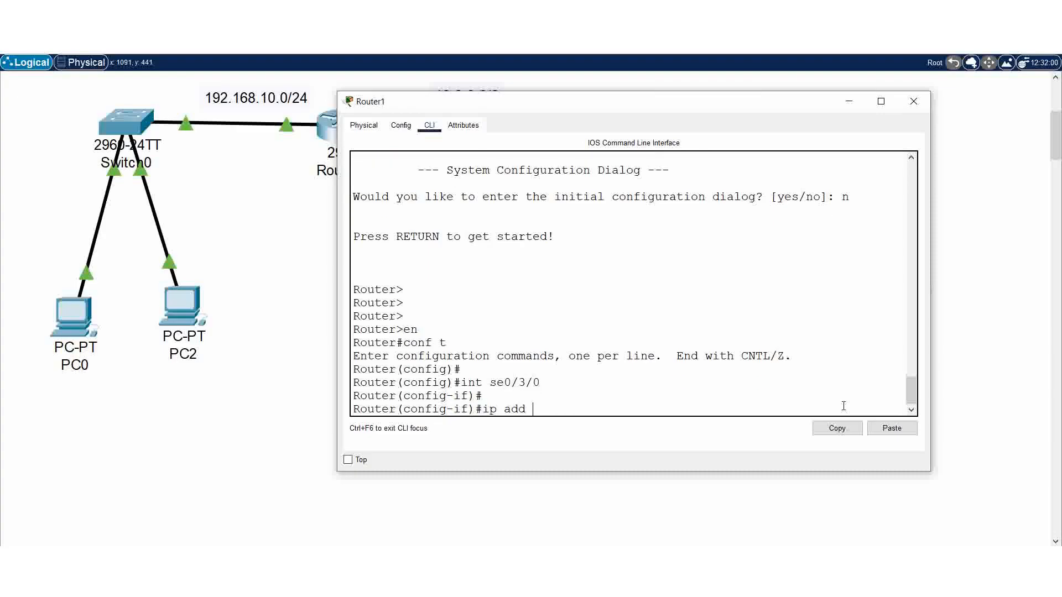
pyautogui.write('10.0.0.2 255.2')
pyautogui.press('BackSpace')
pyautogui.write('0')
pyautogui.write('.0.0')
pyautogui.press('Return')
# - Enable Router1's se0/3/0 interface with no shutdown
pyautogui.write('no sh')
pyautogui.press('Tab')
pyautogui.press('Return')
pyautogui.press('Return')
pyautogui.press('Return')
pyautogui.press('Return')
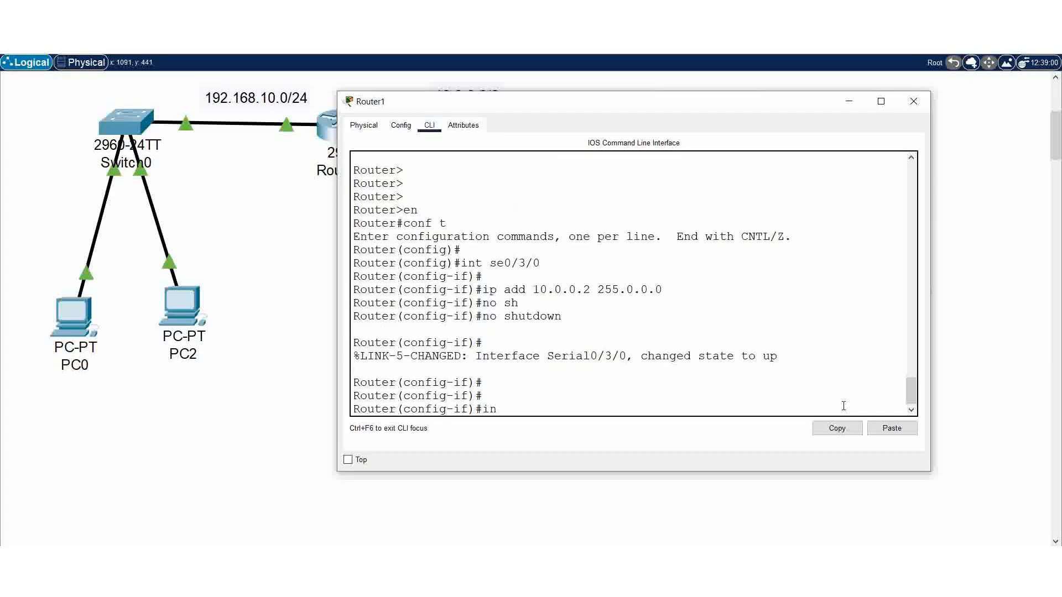
# - Switch to interface gi0/0 on Router1 and assign it IP address 192.168.20.1 with subnet mask 255.255.255.0
pyautogui.write('int gi0/0')
pyautogui.press('Return')
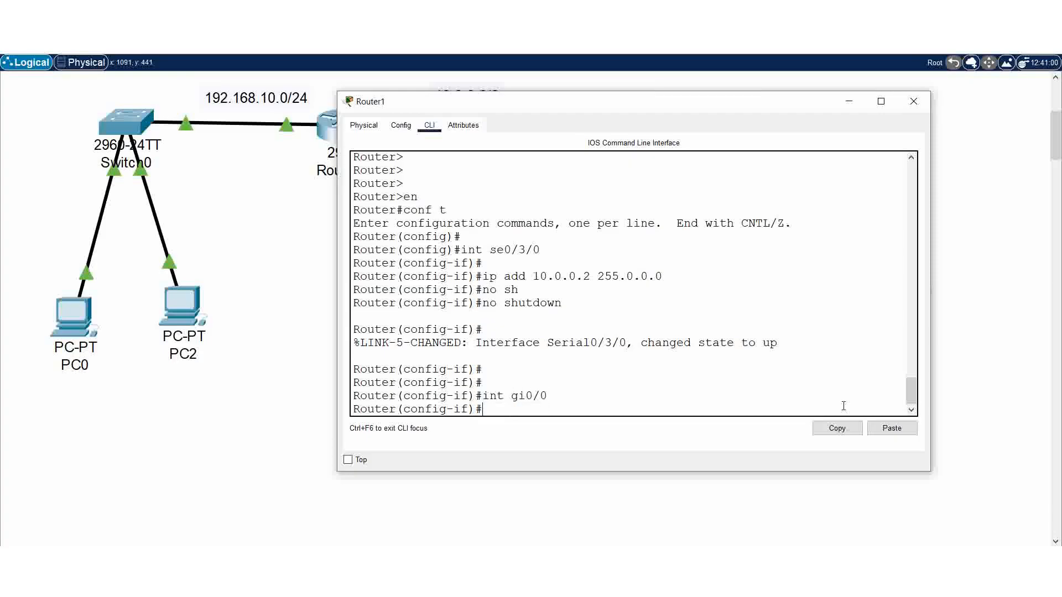
pyautogui.write('ip a')
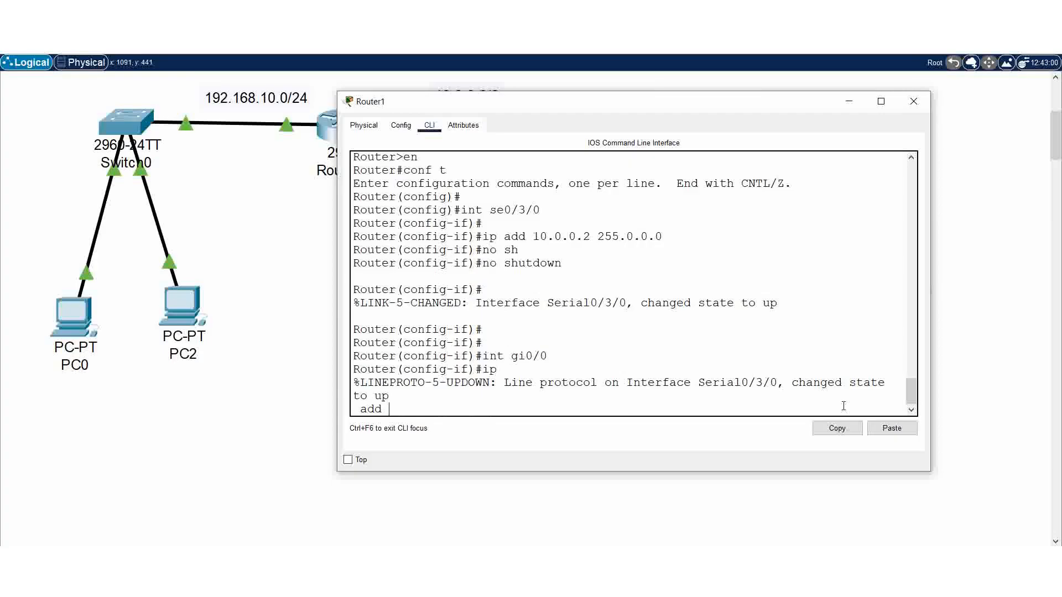
pyautogui.write('dd 192.168.20.1 255.255.255.0')
pyautogui.press('Return')
pyautogui.press('Return')
pyautogui.press('Return')
pyautogui.press('Return')
# - Enable Router1's gi0/0 interface with no shutdown and exit to global configuration mode
pyautogui.write('no sh')
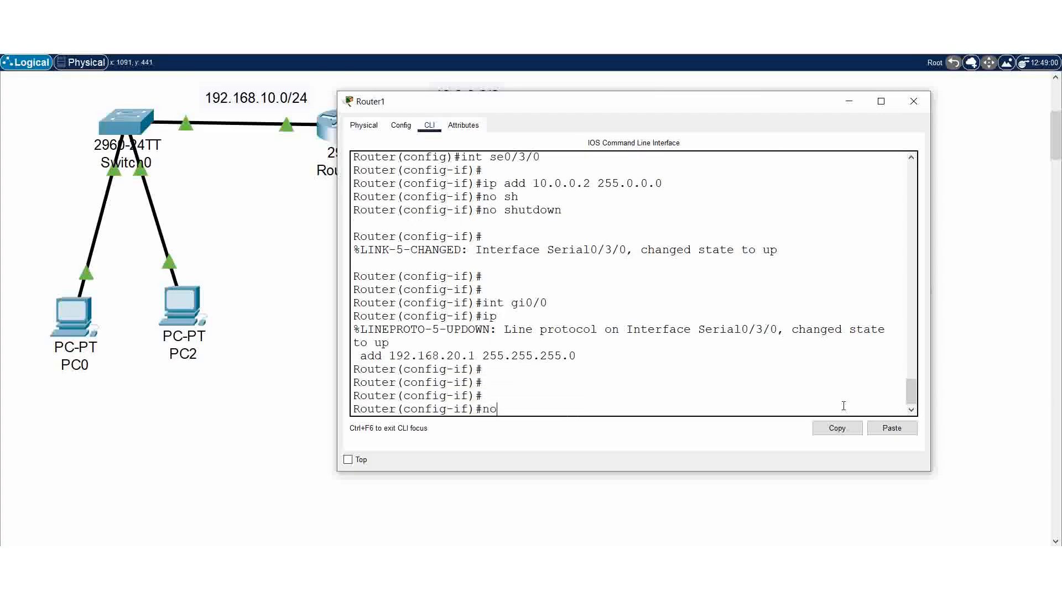
pyautogui.press('Return')
pyautogui.press('Return')
pyautogui.press('Return')
pyautogui.press('Return')
pyautogui.write('ex')
pyautogui.press('Return')
pyautogui.press('Return')
pyautogui.press('Return')
# - Create a DHCP pool named sw2 on Router1 with the ip dhcp pool command
pyautogui.write('ip')
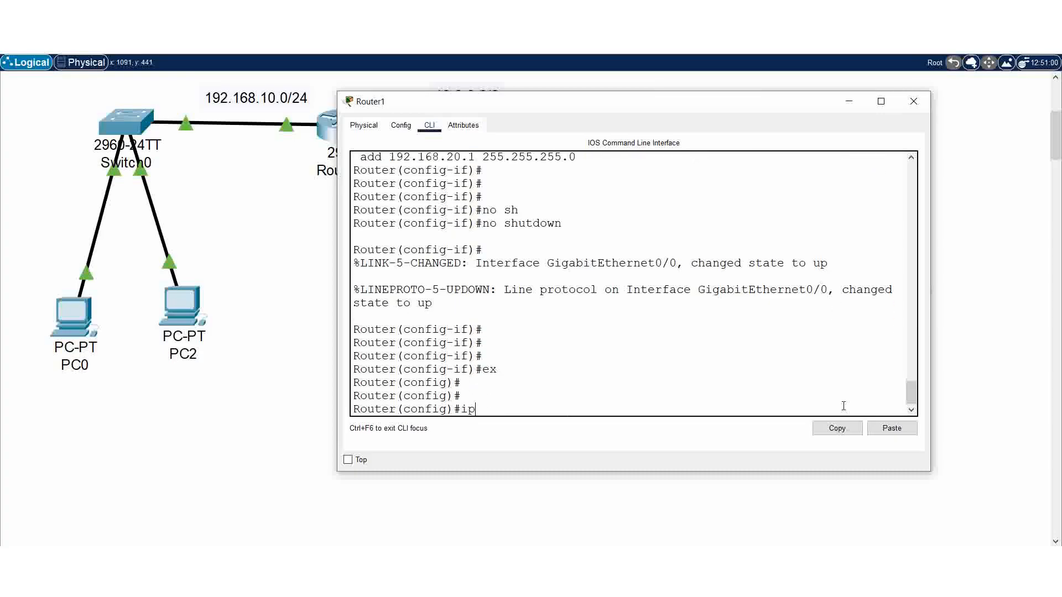
pyautogui.write('d')
pyautogui.write('h')
pyautogui.press('Tab')
pyautogui.write('po')
pyautogui.press('Tab')
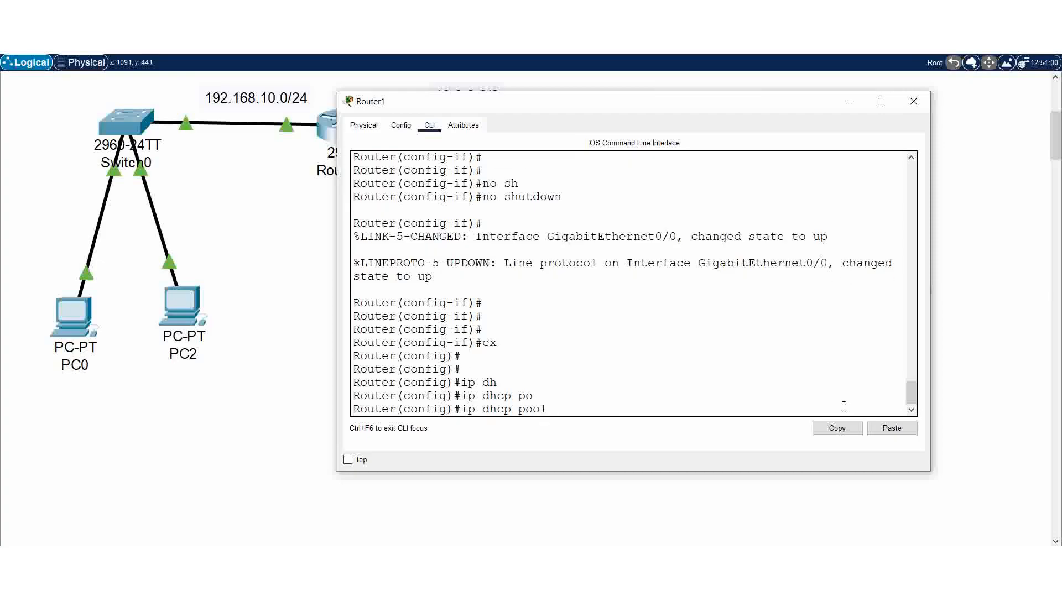
pyautogui.write('sw2')
pyautogui.press('Return')
pyautogui.press('Return')
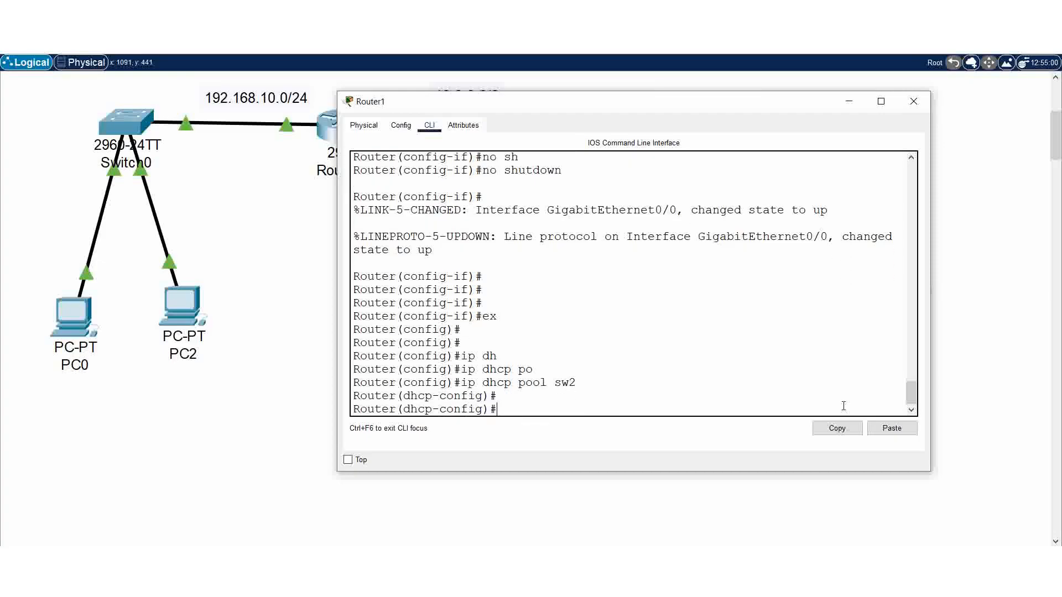
# - Set the sw2 pool's network to 192.168.20.0 with subnet mask 255.255.255.0
pyautogui.write('ne')
pyautogui.write('t')
pyautogui.press('Tab')
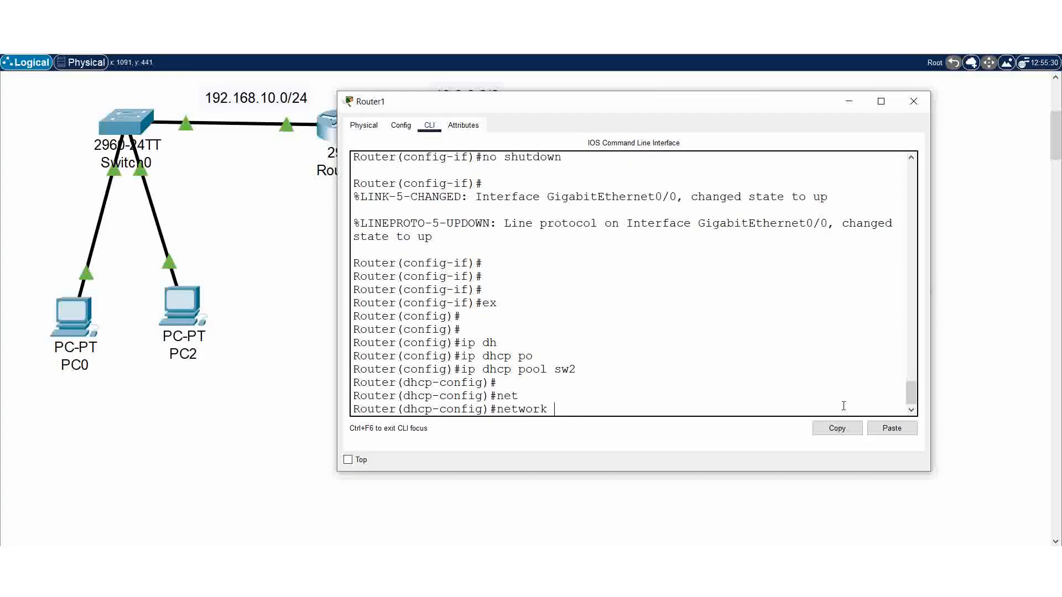
pyautogui.write('1')
pyautogui.write('92')
pyautogui.write('.1')
pyautogui.write('68')
pyautogui.write('.')
pyautogui.write('20')
pyautogui.write('.0 255.255.255')
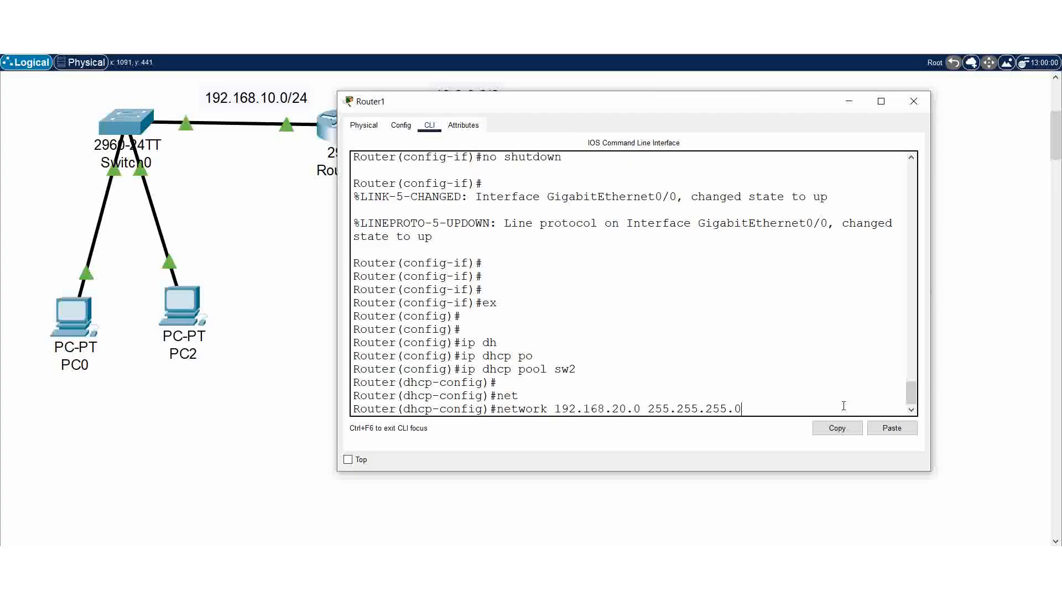
pyautogui.write('.0')
pyautogui.press('Return')
# - Set the sw2 pool's default router to 192.168.20.1 and its DNS server to 8.8.8.8
pyautogui.write('de')
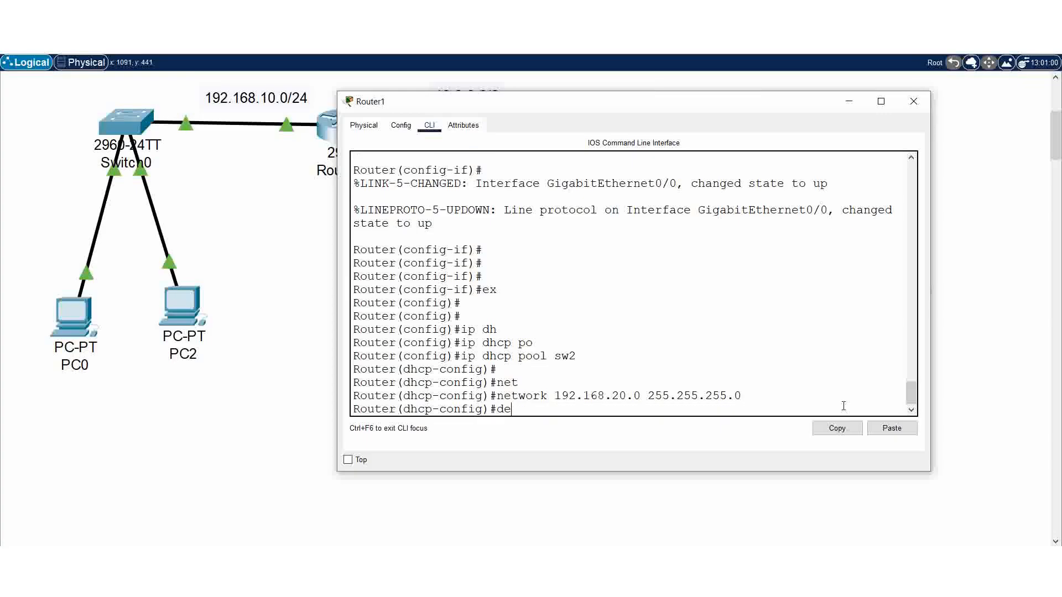
pyautogui.press('Tab')
pyautogui.write('192.168.20.1')
pyautogui.press('Return')
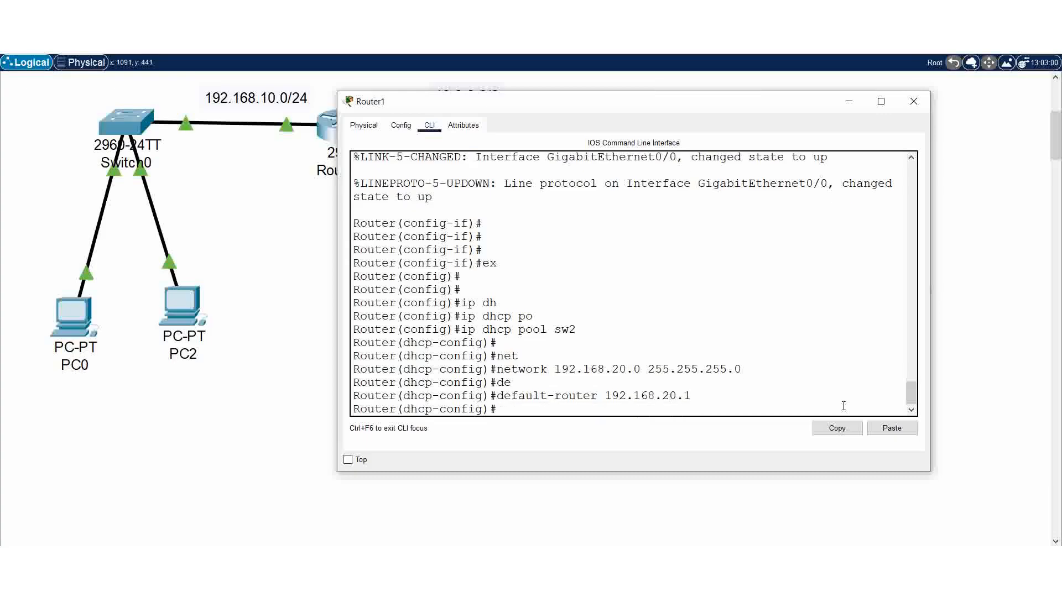
pyautogui.write('dn')
pyautogui.press('Tab')
pyautogui.write('8.8.8.8')
pyautogui.press('Return')
pyautogui.press('Return')
pyautogui.press('Return')
pyautogui.press('Return')
# - Exit DHCP pool configuration, save Router1's configuration with do wr, and minimize the Router1 window
pyautogui.write('ex')
pyautogui.press('Return')
pyautogui.press('Return')
pyautogui.press('Return')
pyautogui.press('Return')
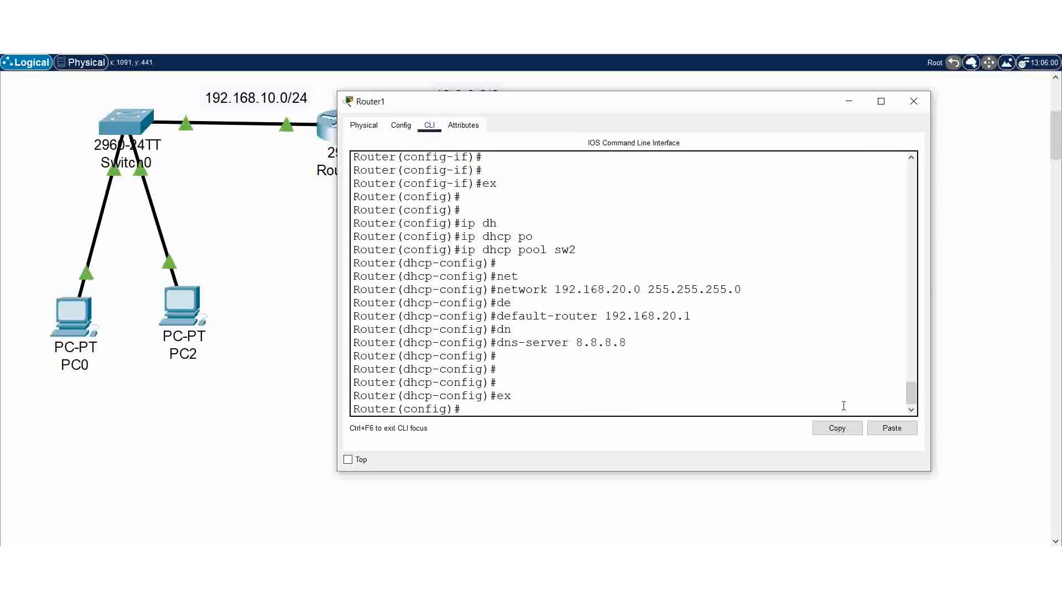
pyautogui.write('do wr')
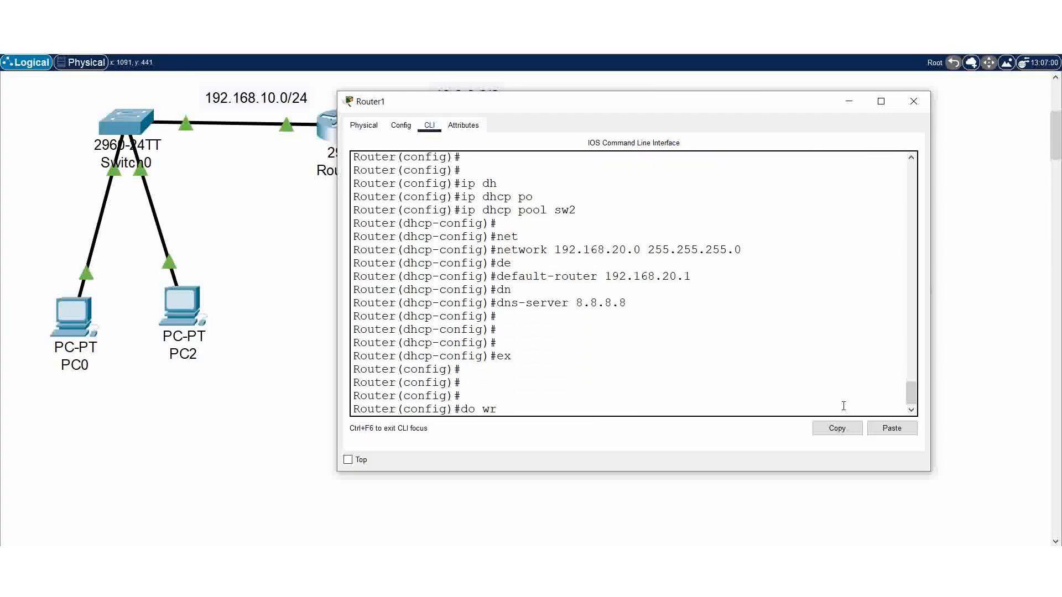
pyautogui.press('Return')
pyautogui.press('Return')
pyautogui.press('Return')
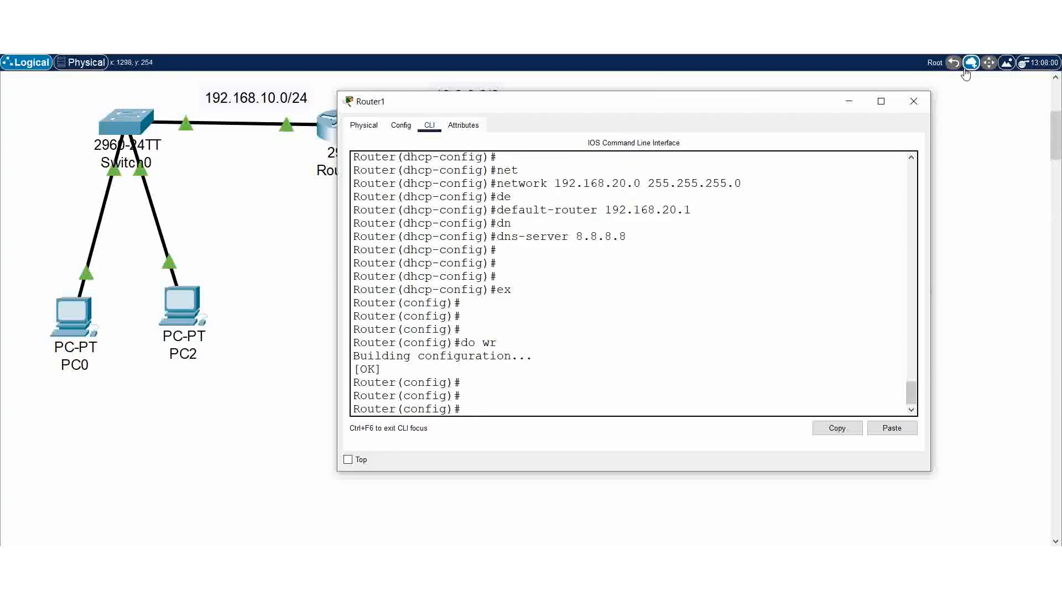
pyautogui.click(848, 102)
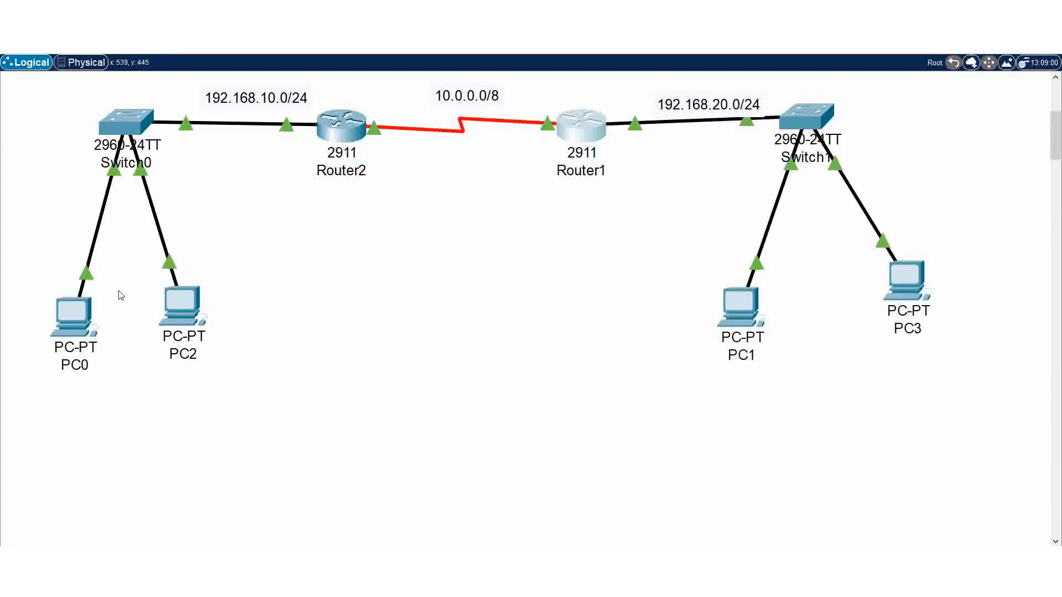
# - Set PC0's IPv4 configuration to DHCP and close its window
pyautogui.click(79, 311)
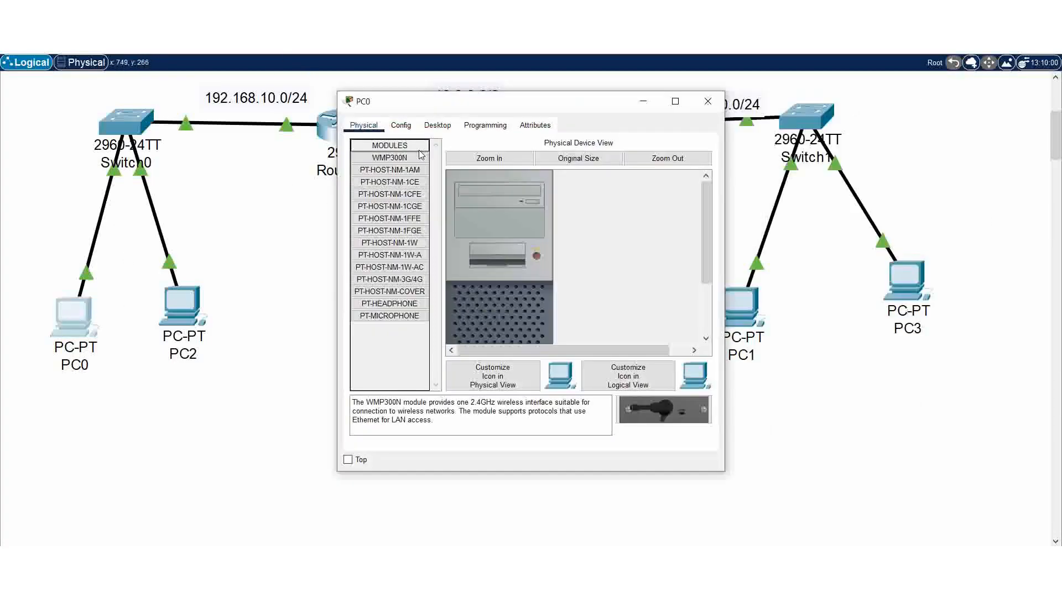
pyautogui.click(438, 125)
pyautogui.click(401, 174)
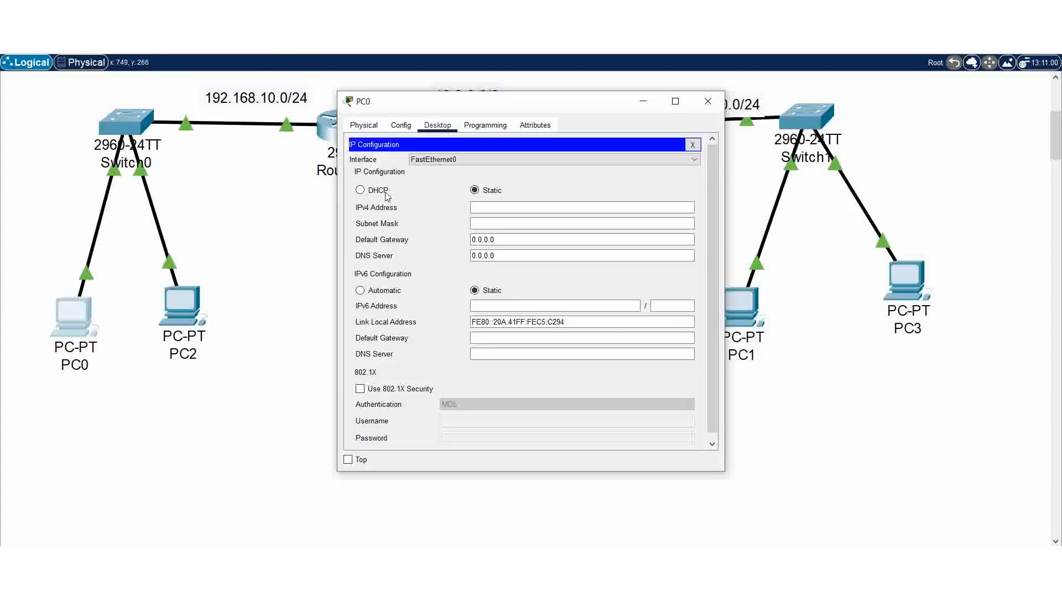
pyautogui.click(380, 190)
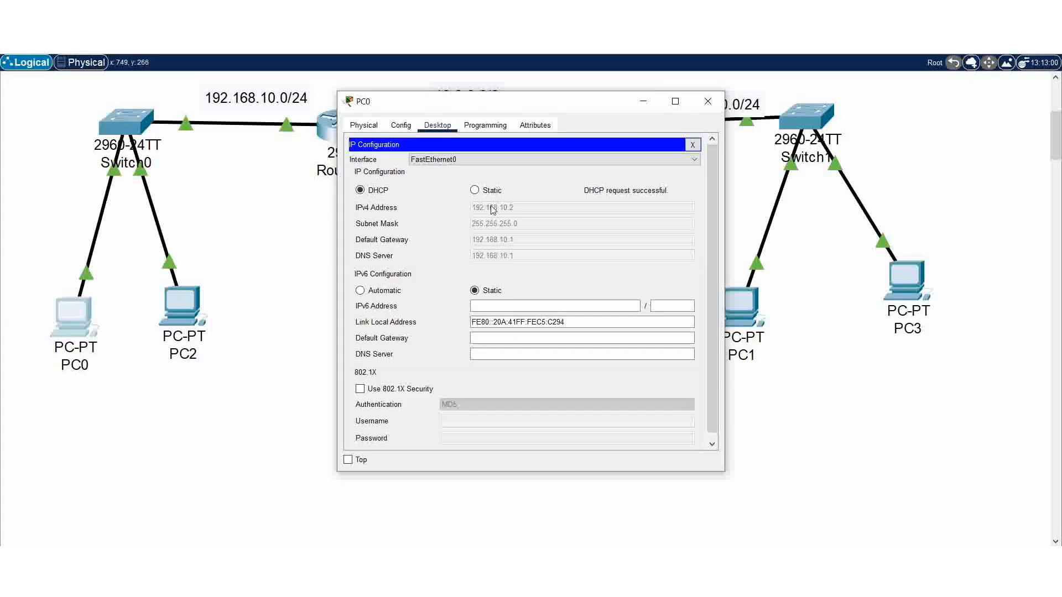
pyautogui.click(708, 102)
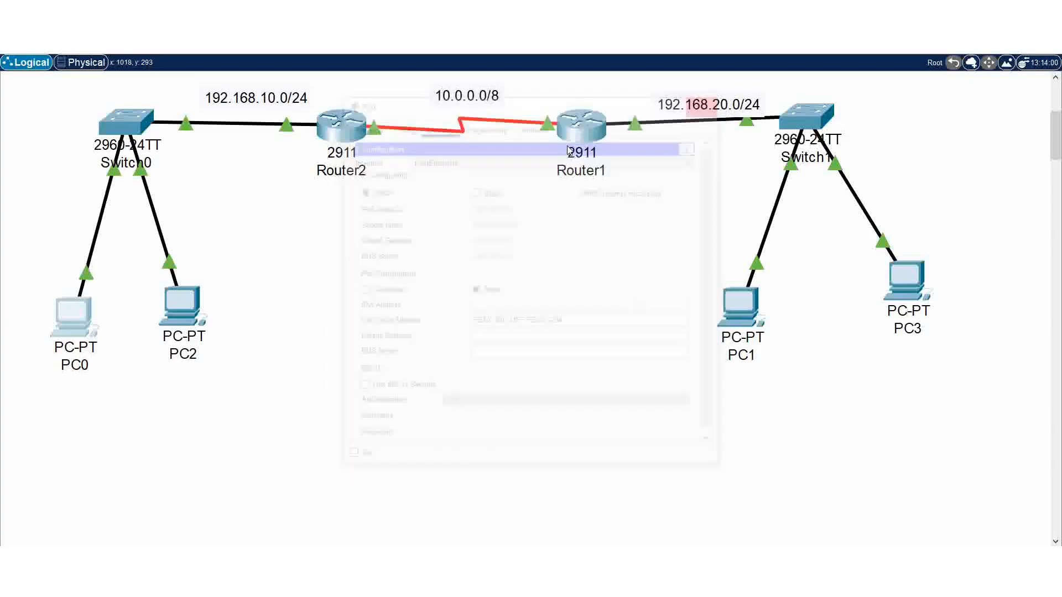
# - Set PC2's IPv4 configuration to DHCP and close its window
pyautogui.click(182, 305)
pyautogui.click(437, 125)
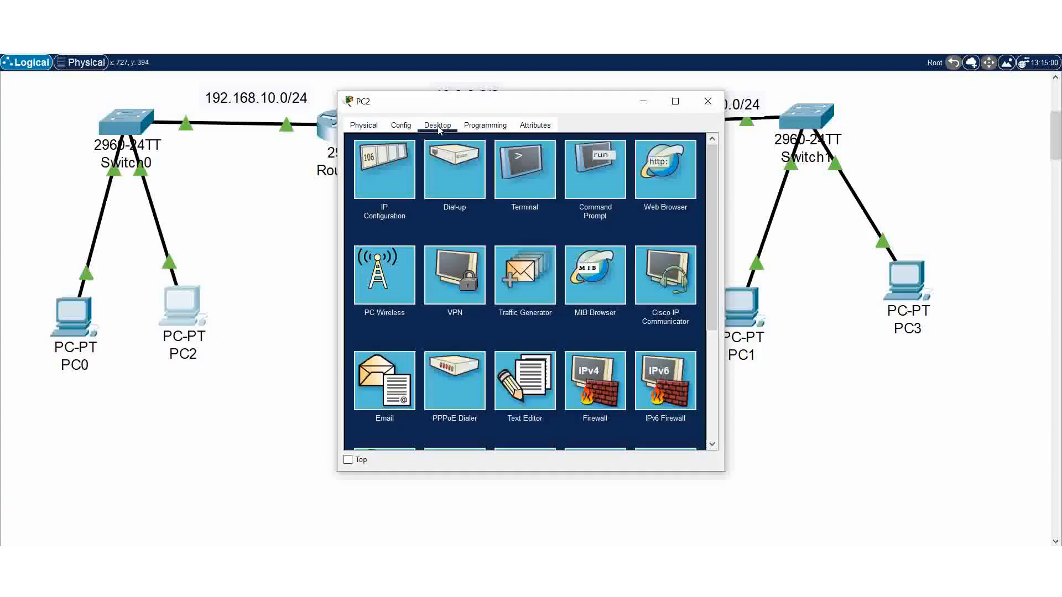
pyautogui.click(394, 165)
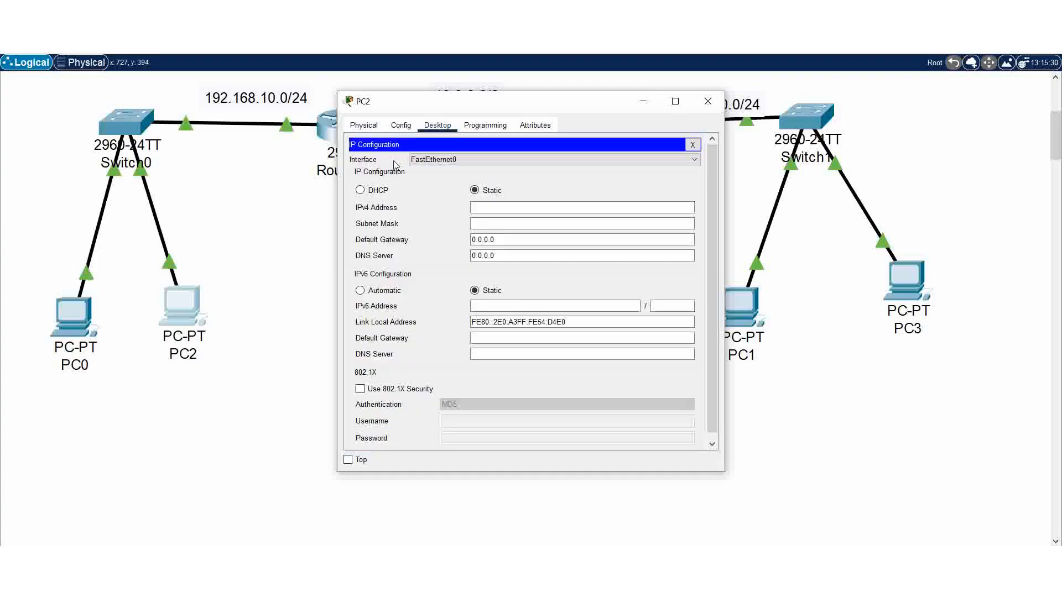
pyautogui.click(382, 193)
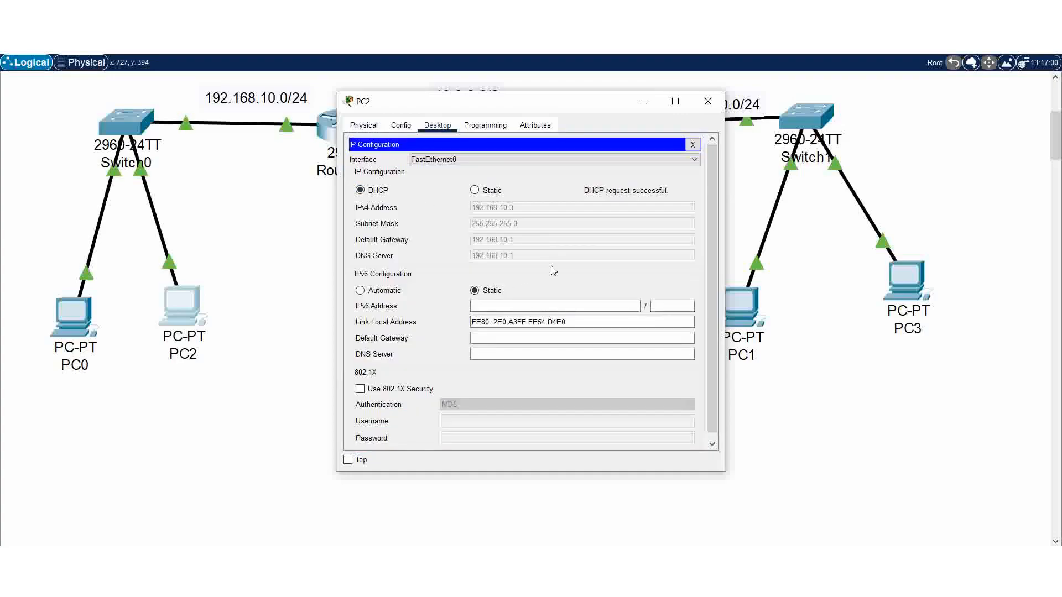
pyautogui.click(707, 102)
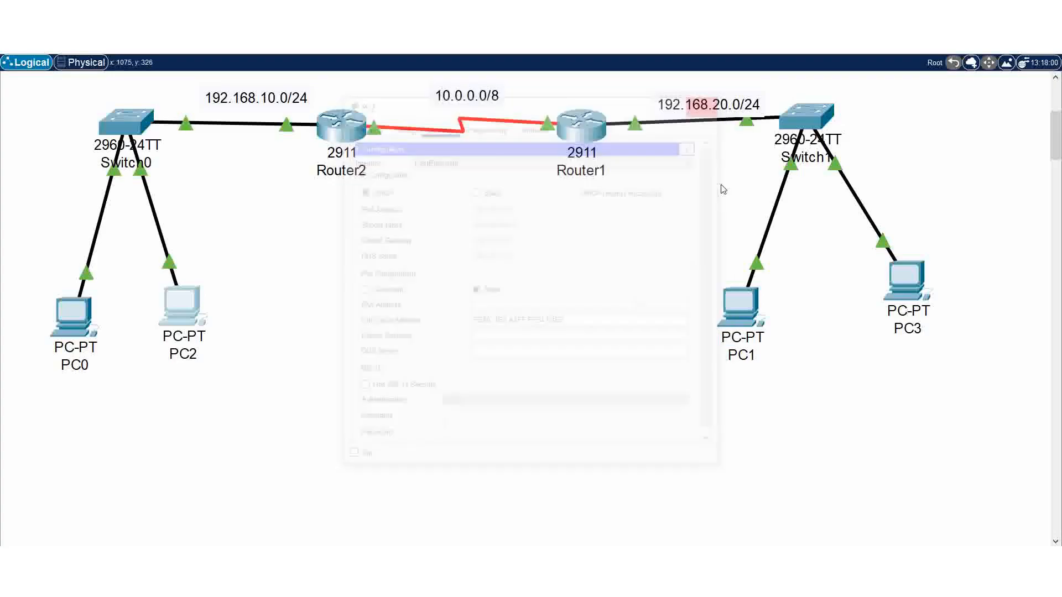
# - Set PC1's IPv4 configuration to DHCP and close its window
pyautogui.click(738, 307)
pyautogui.click(426, 130)
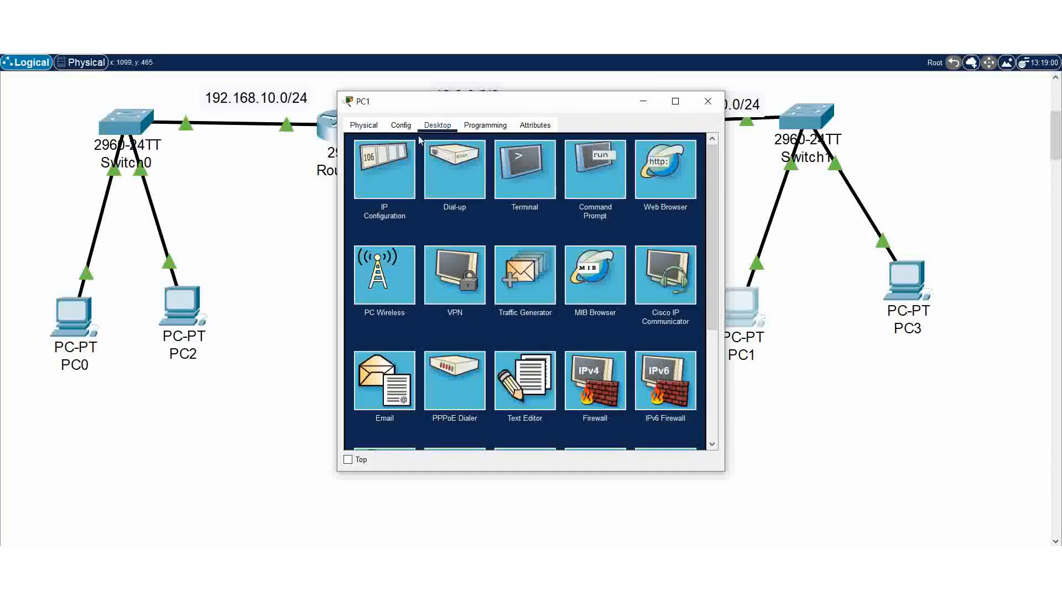
pyautogui.click(392, 174)
pyautogui.click(372, 191)
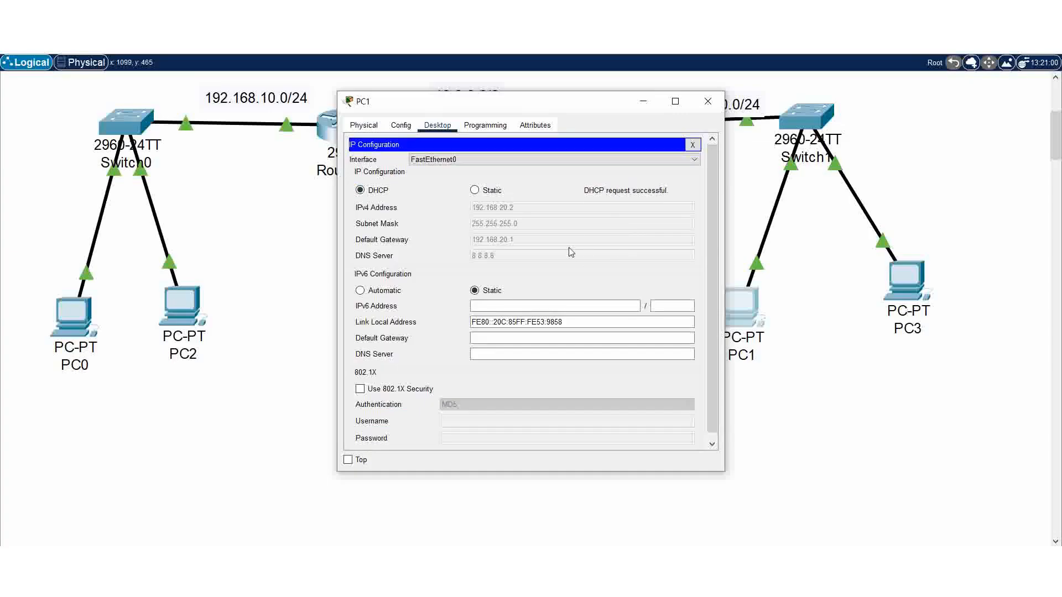
pyautogui.click(708, 101)
# - Set PC3's IPv4 configuration to DHCP and close its window
pyautogui.click(906, 275)
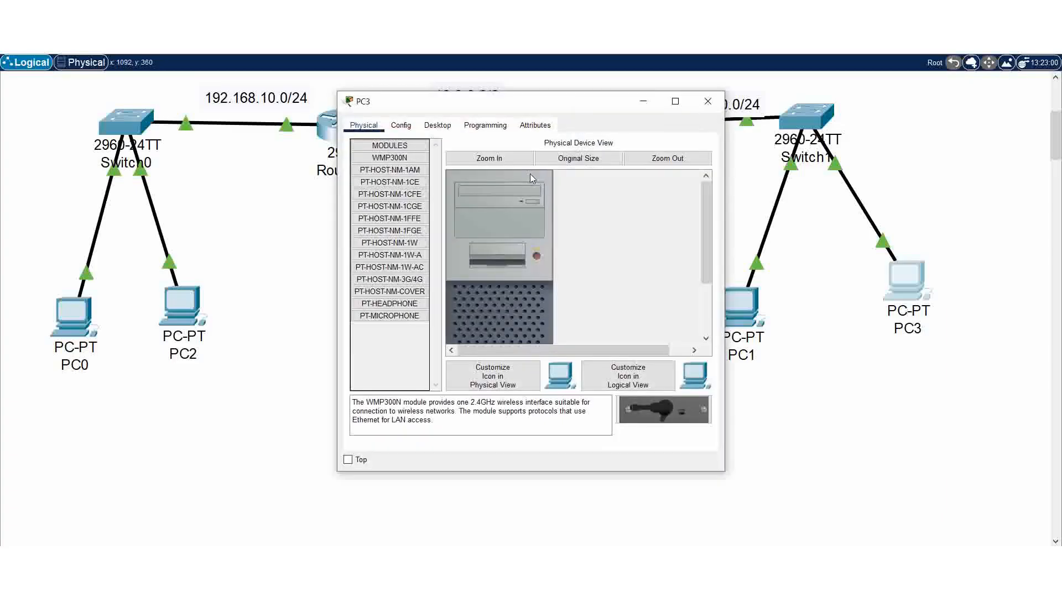
pyautogui.click(437, 125)
pyautogui.click(379, 195)
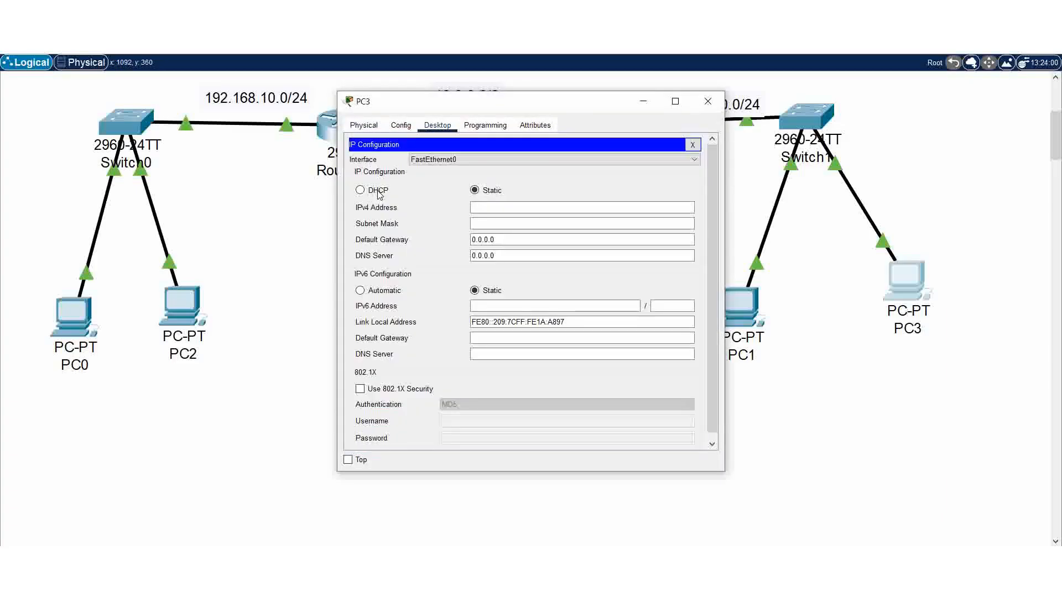
pyautogui.click(378, 191)
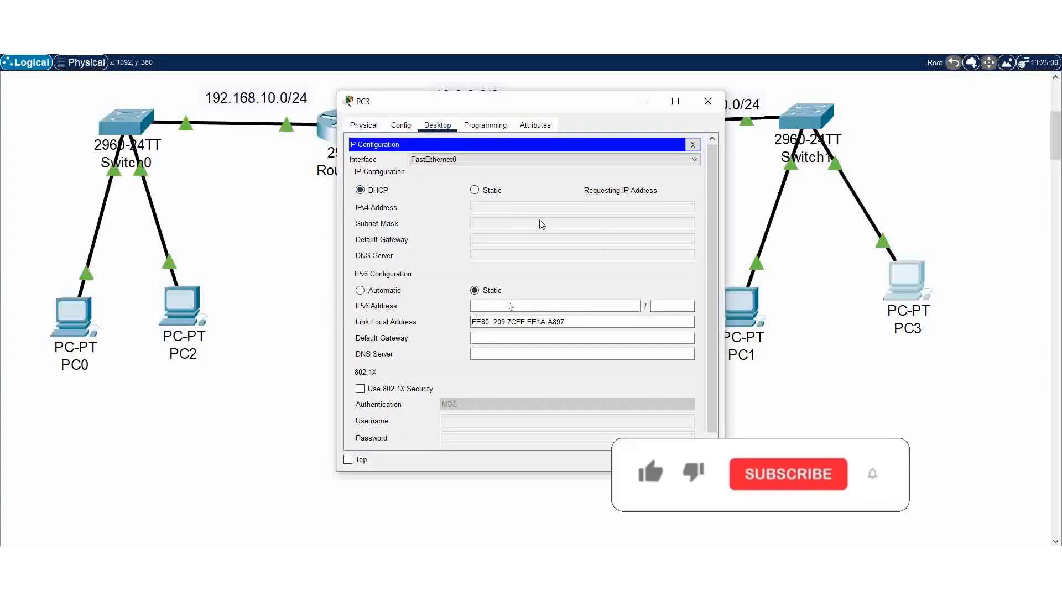
pyautogui.click(710, 105)
# - Ping 192.168.20.3 from PC1's command prompt, widen the window to read the replies, and minimize it
pyautogui.click(739, 307)
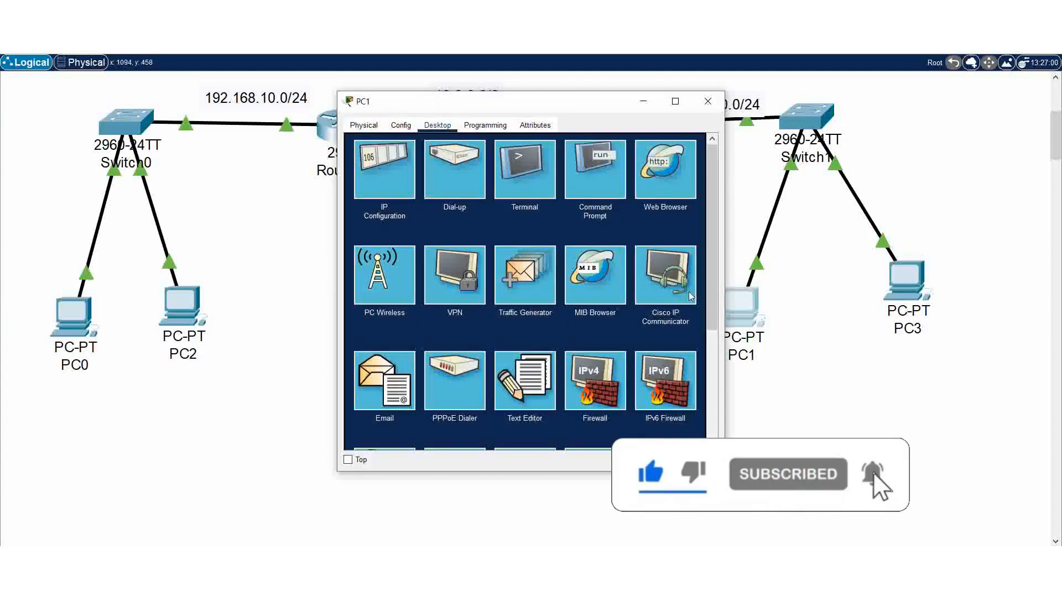
pyautogui.click(597, 167)
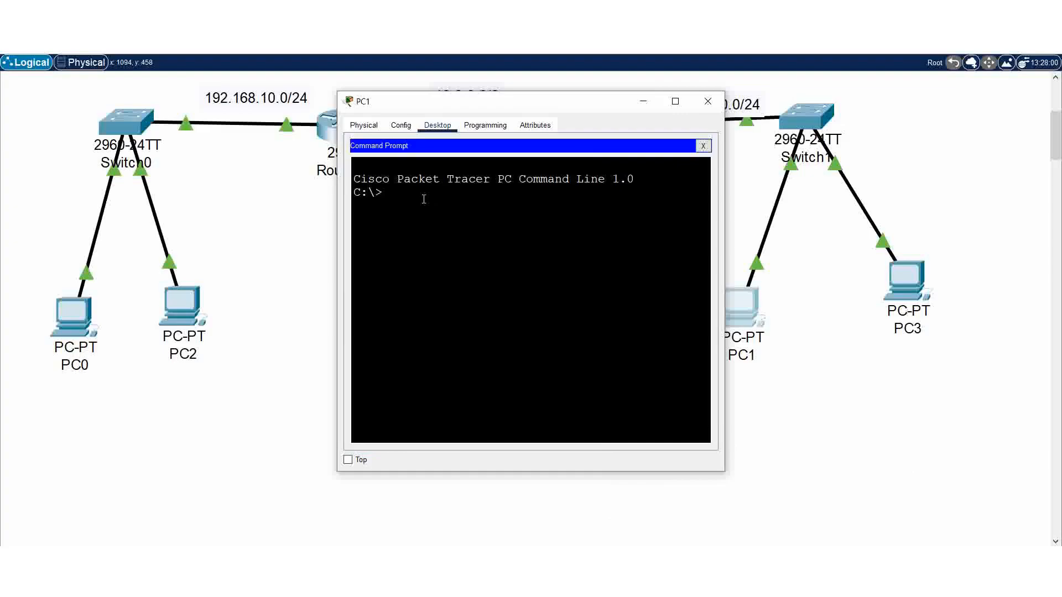
pyautogui.write('ping 192.168.20.3')
pyautogui.press('Return')
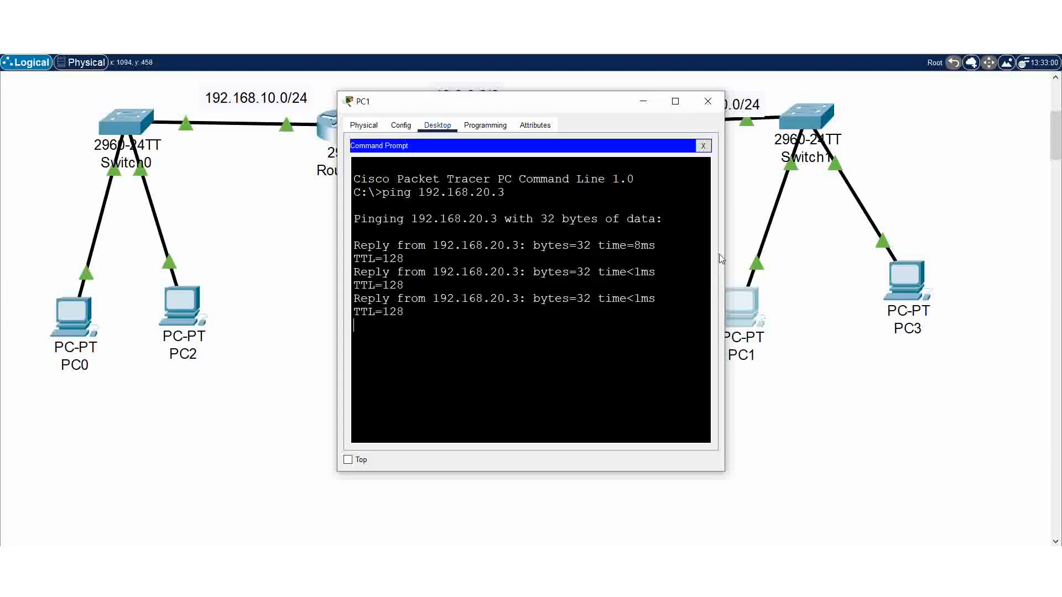
pyautogui.moveTo(725, 258); pyautogui.dragTo(866, 259)
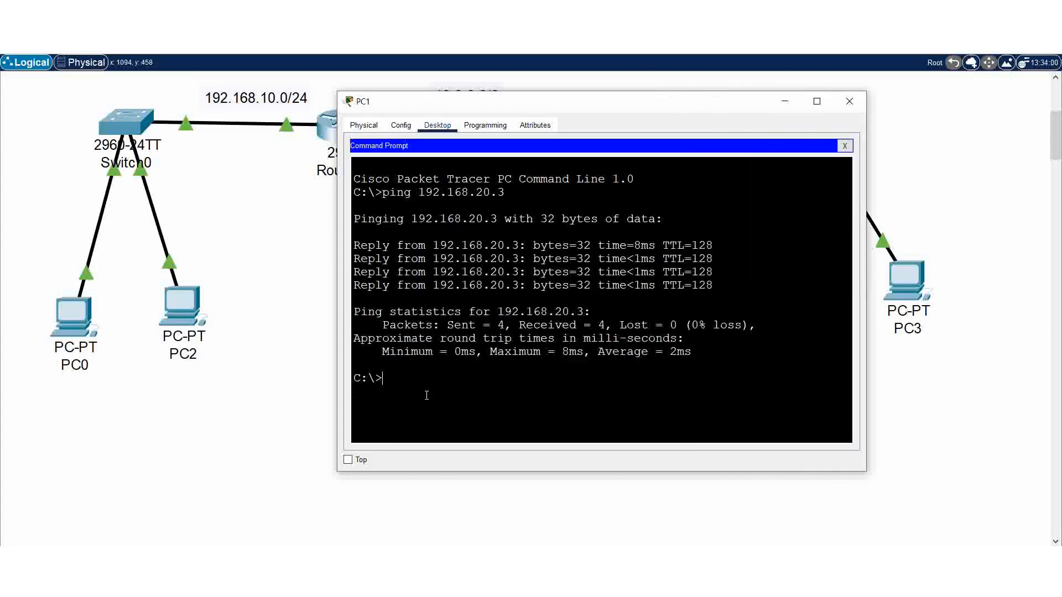
pyautogui.click(784, 101)
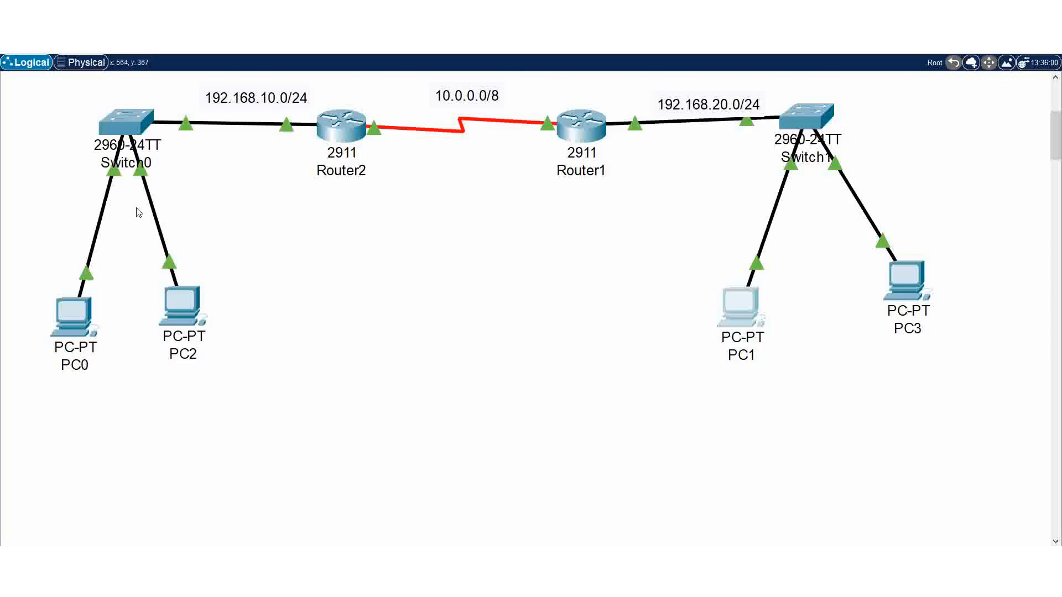
# - Ping 192.168.10.3 from PC0's command prompt in a widened window
pyautogui.click(77, 315)
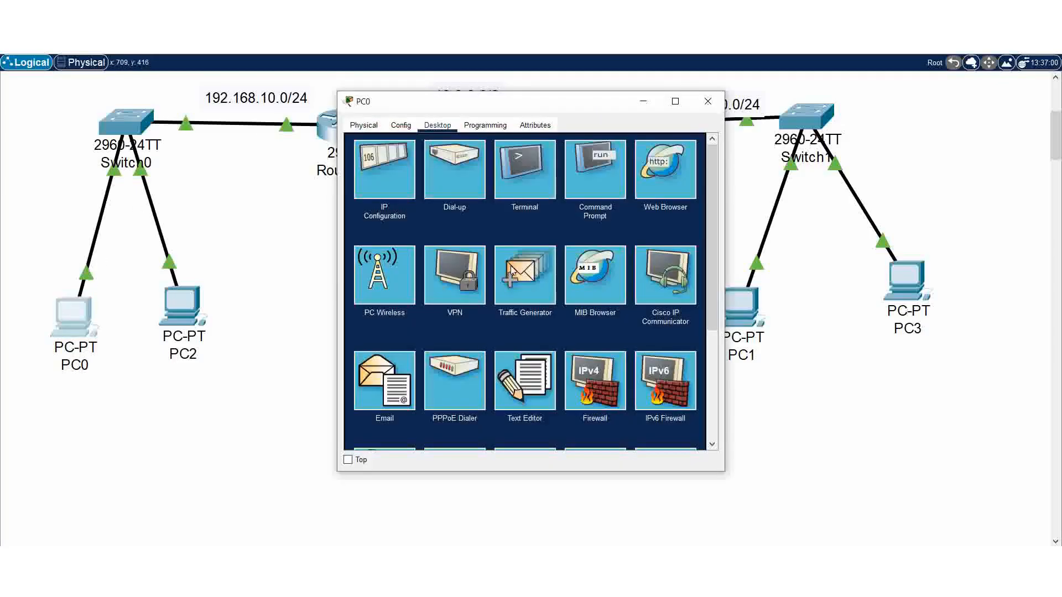
pyautogui.click(580, 185)
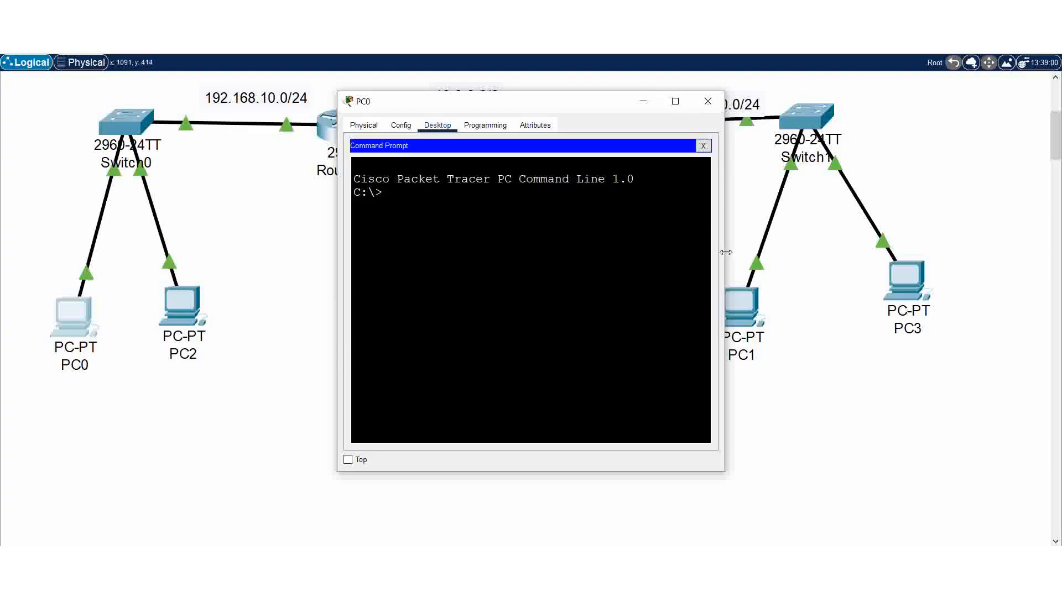
pyautogui.moveTo(726, 252); pyautogui.dragTo(886, 254)
pyautogui.write('ping 192.168.10')
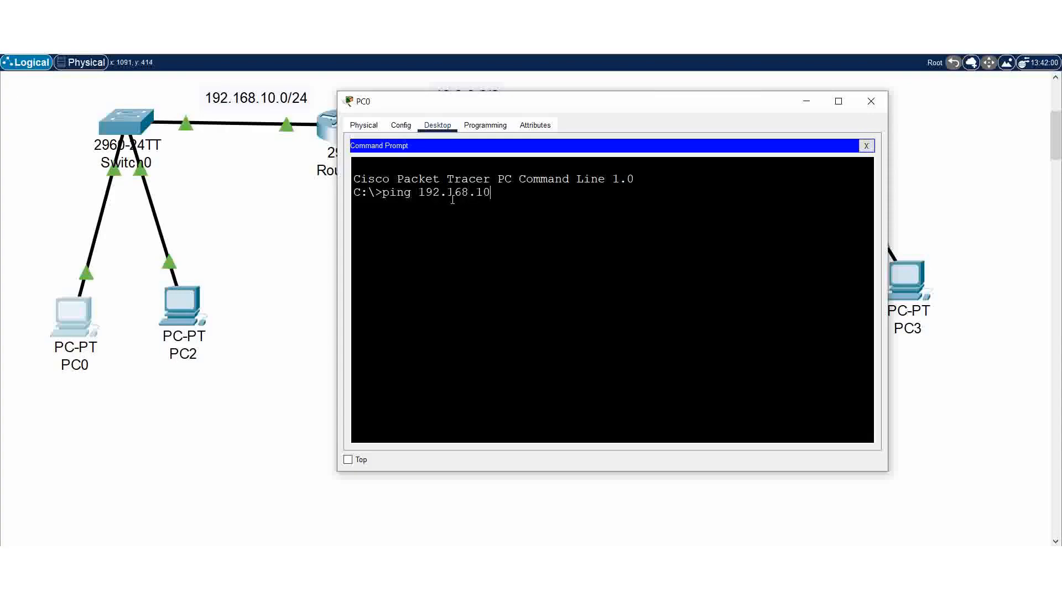
pyautogui.write('.3')
pyautogui.press('Return')
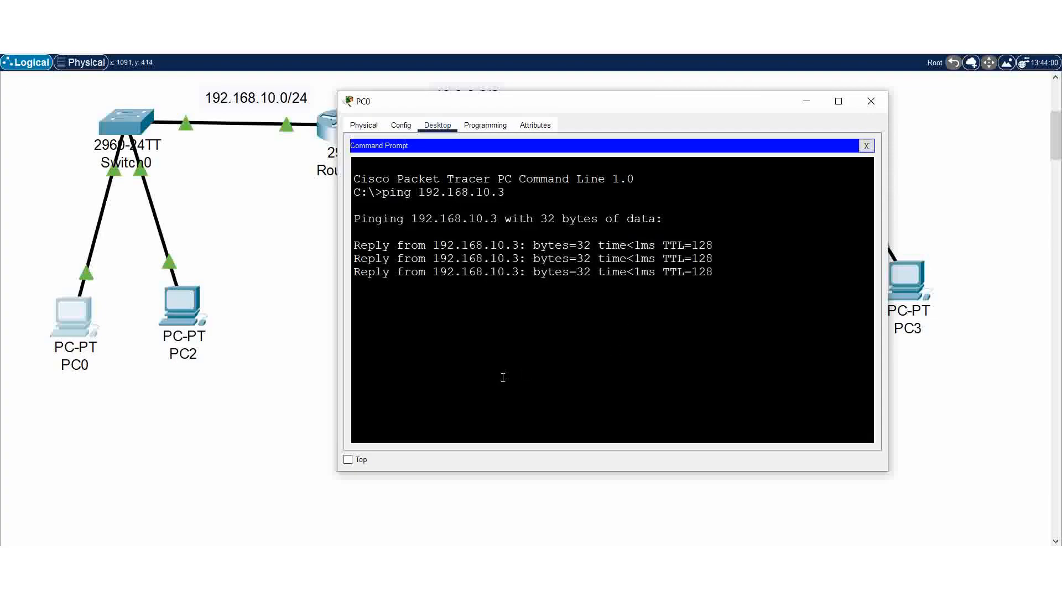
# - Ping 192.168.20.2 from PC0's command prompt
pyautogui.press('Up')
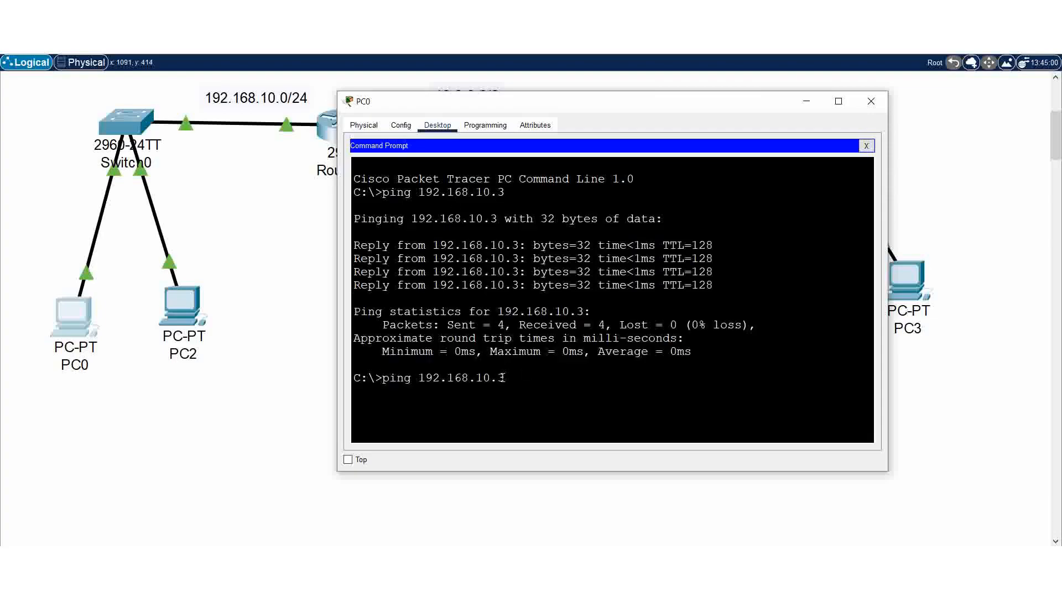
pyautogui.press('BackSpace')
pyautogui.press('BackSpace')
pyautogui.press('BackSpace')
pyautogui.press('BackSpace')
pyautogui.write('20.2')
pyautogui.press('Return')
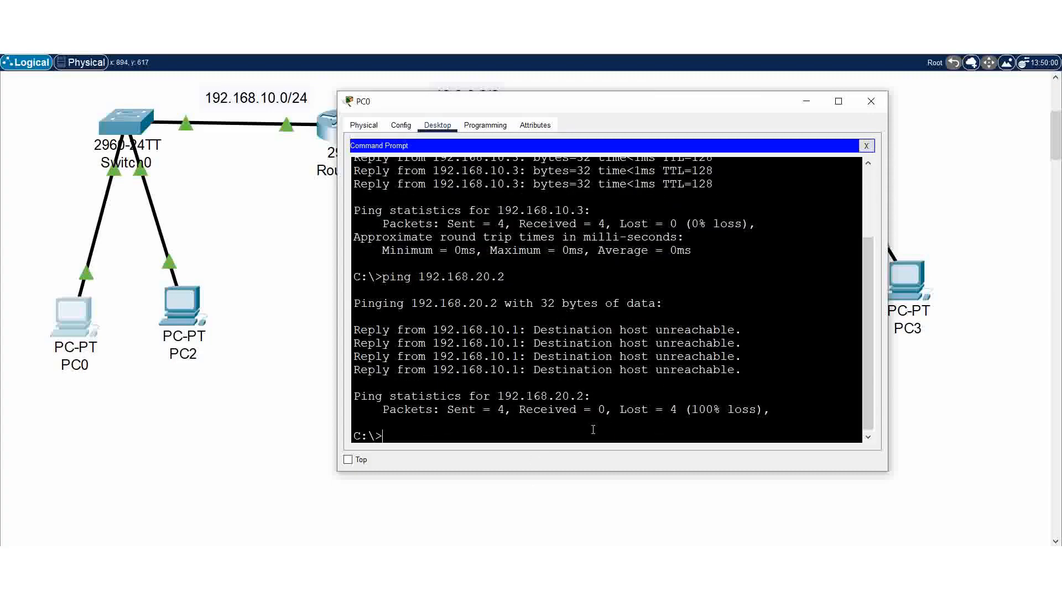
# - Ping 192.168.20.3 from PC0's command prompt and minimize its window
pyautogui.press('Up')
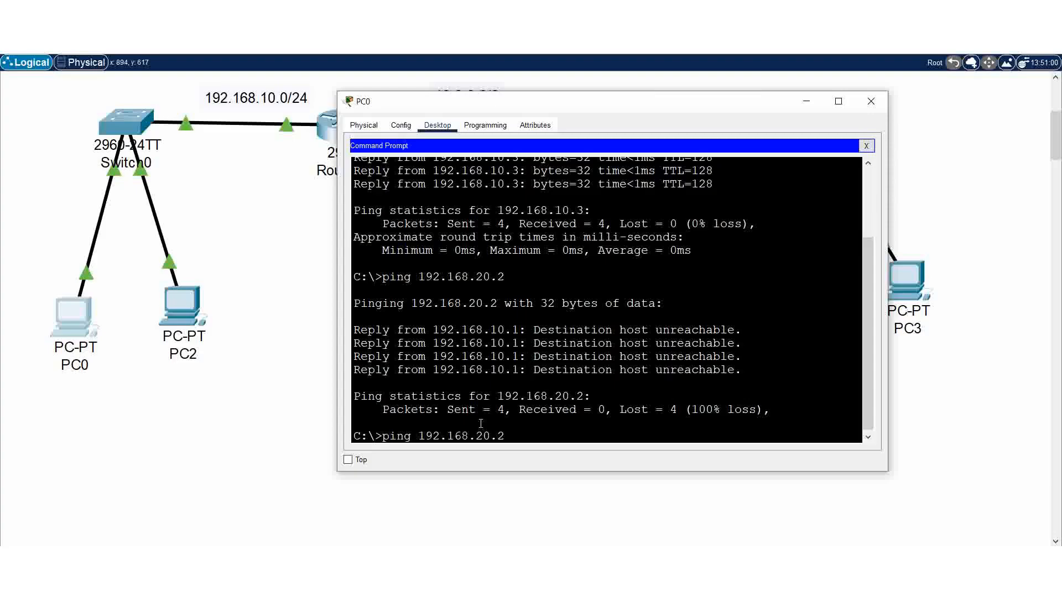
pyautogui.press('BackSpace')
pyautogui.write('3')
pyautogui.press('Return')
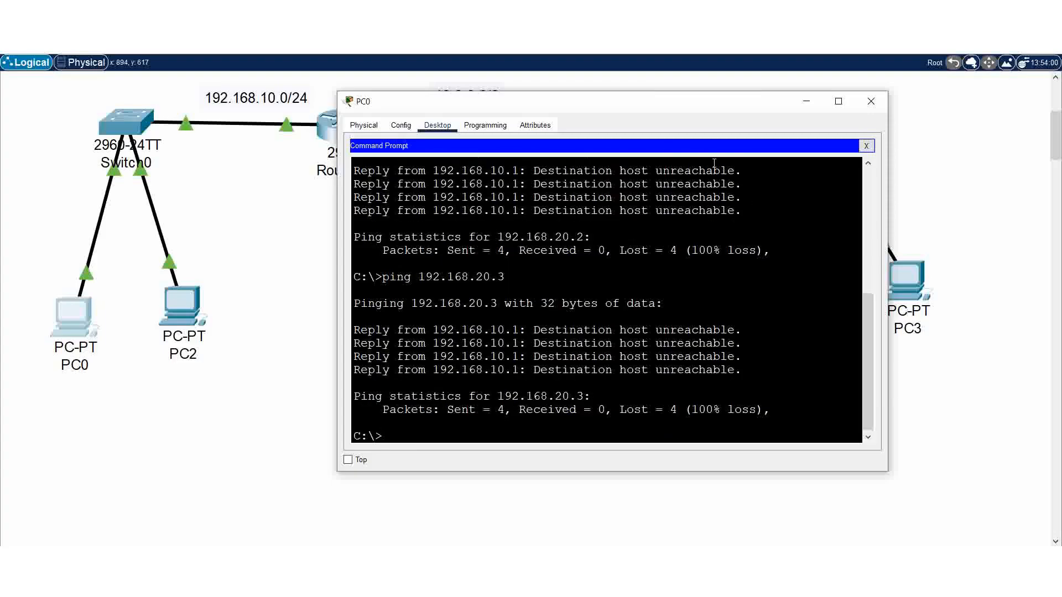
pyautogui.click(806, 101)
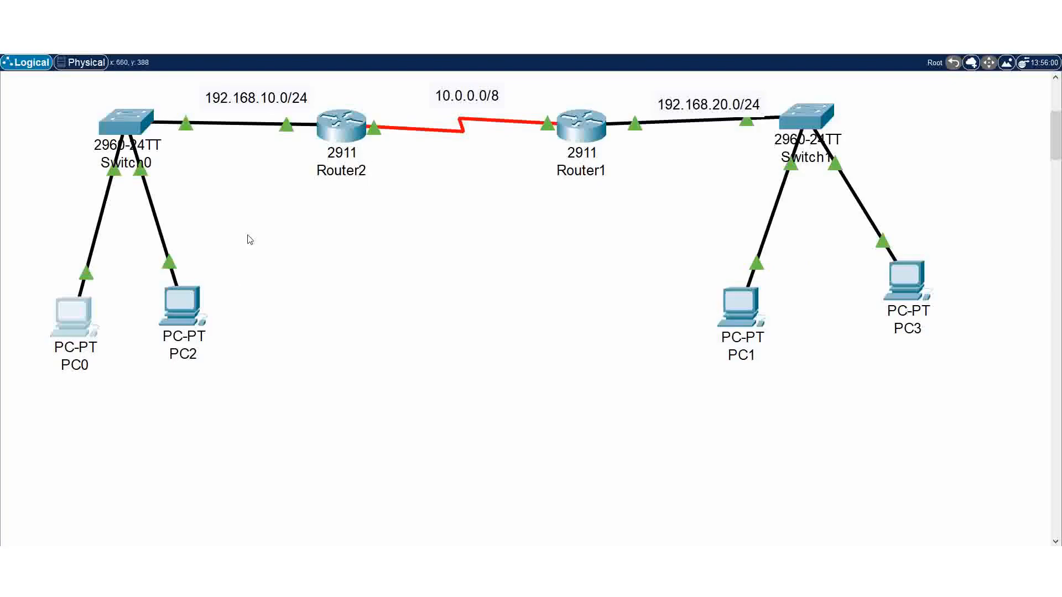
# - Begin an ip route command in Router2's global configuration mode and minimize its window to view the topology
pyautogui.click(352, 126)
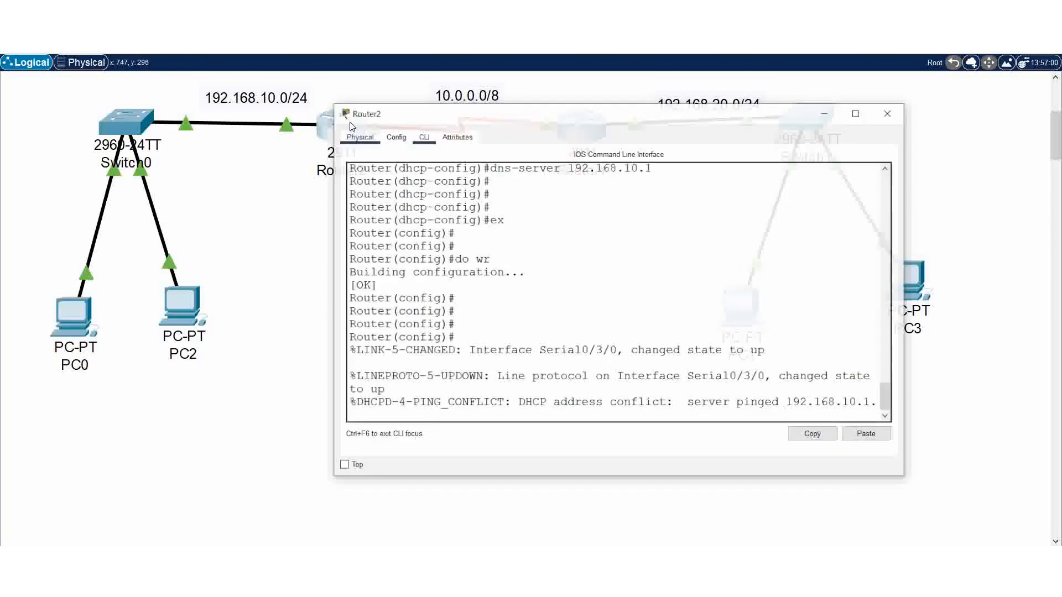
pyautogui.press('Return')
pyautogui.press('Return')
pyautogui.press('Return')
pyautogui.press('Return')
pyautogui.write('con')
pyautogui.press('BackSpace')
pyautogui.press('BackSpace')
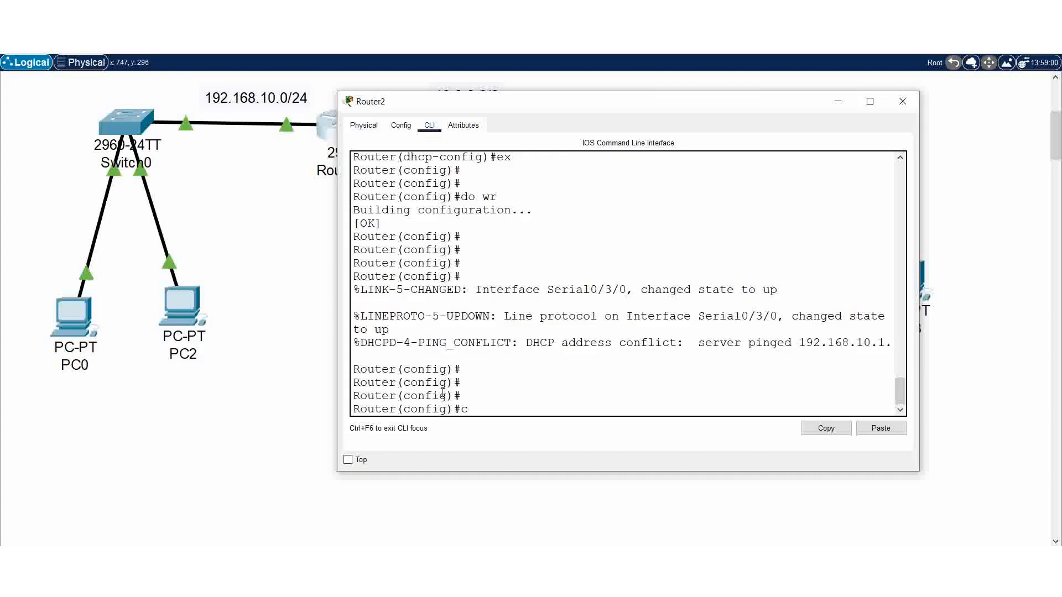
pyautogui.press('BackSpace')
pyautogui.write('ip route')
pyautogui.click(838, 102)
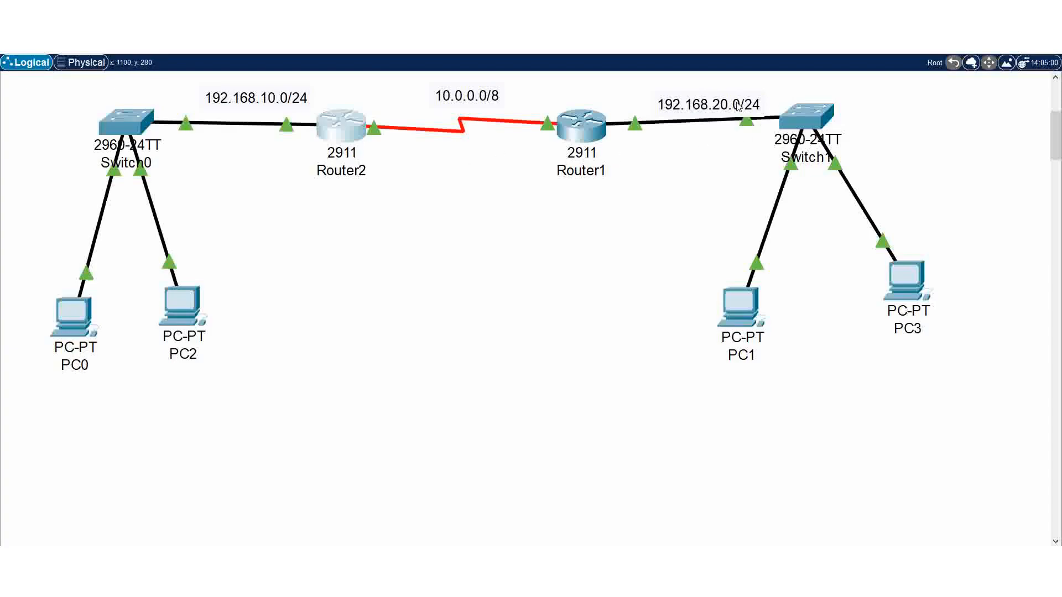
# - Enter the destination 192.168.20.0 255.255.255.0 for Router2's static route and list the available next-hop options
pyautogui.click(343, 133)
pyautogui.write('ip route 192.168.20.0 255')
pyautogui.press('BackSpace')
pyautogui.press('BackSpace')
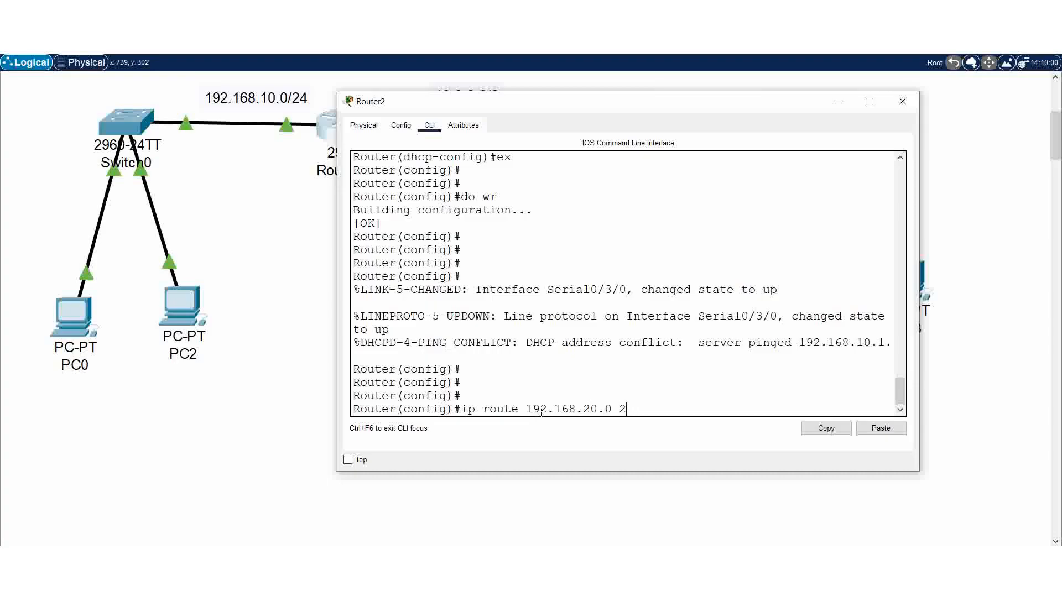
pyautogui.write('55.255')
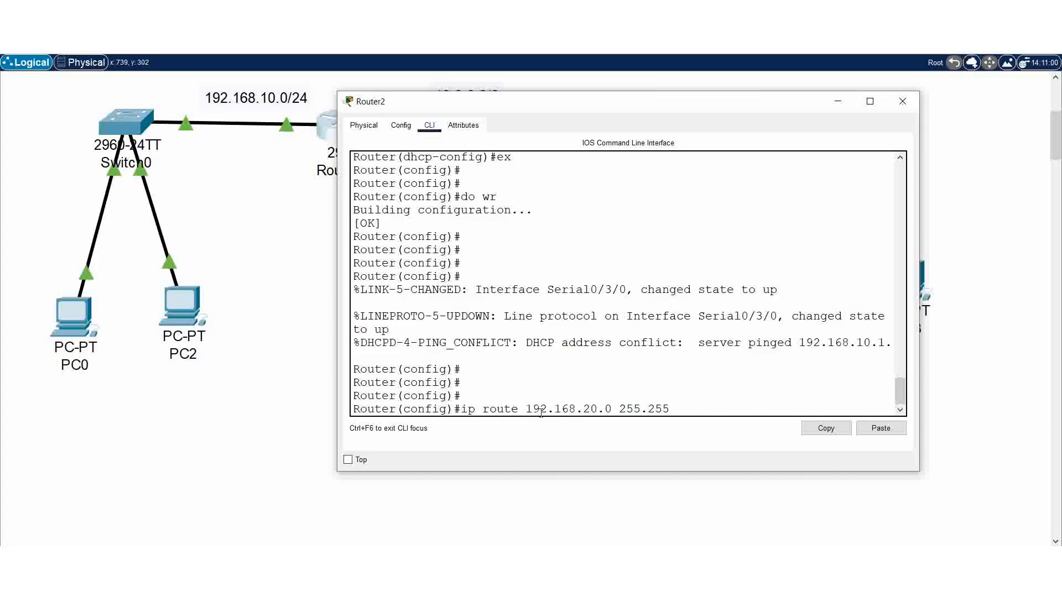
pyautogui.write('.2')
pyautogui.write('55')
pyautogui.write('.')
pyautogui.write('0')
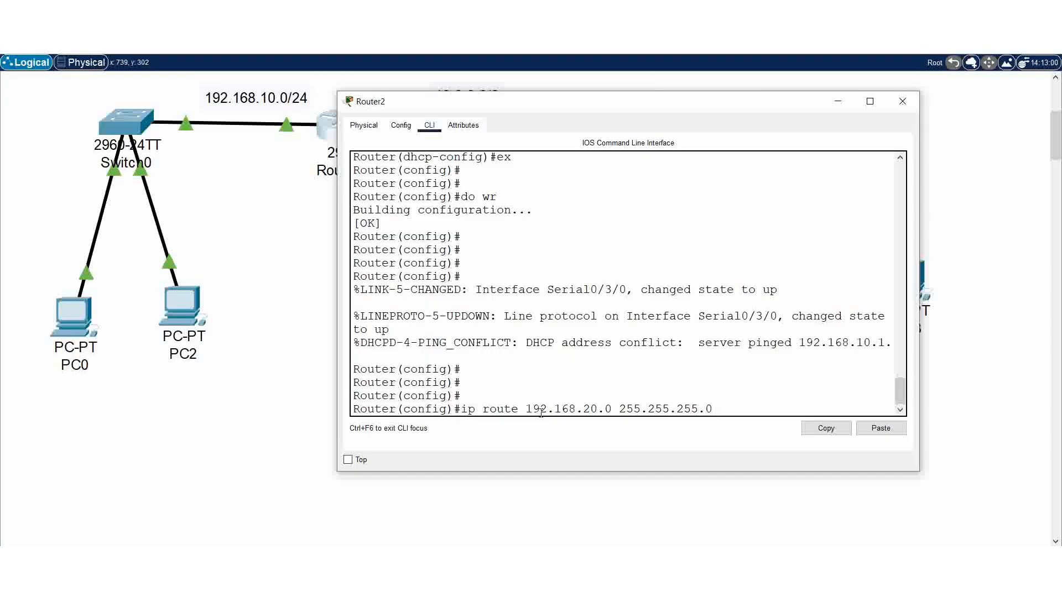
pyautogui.write('?')
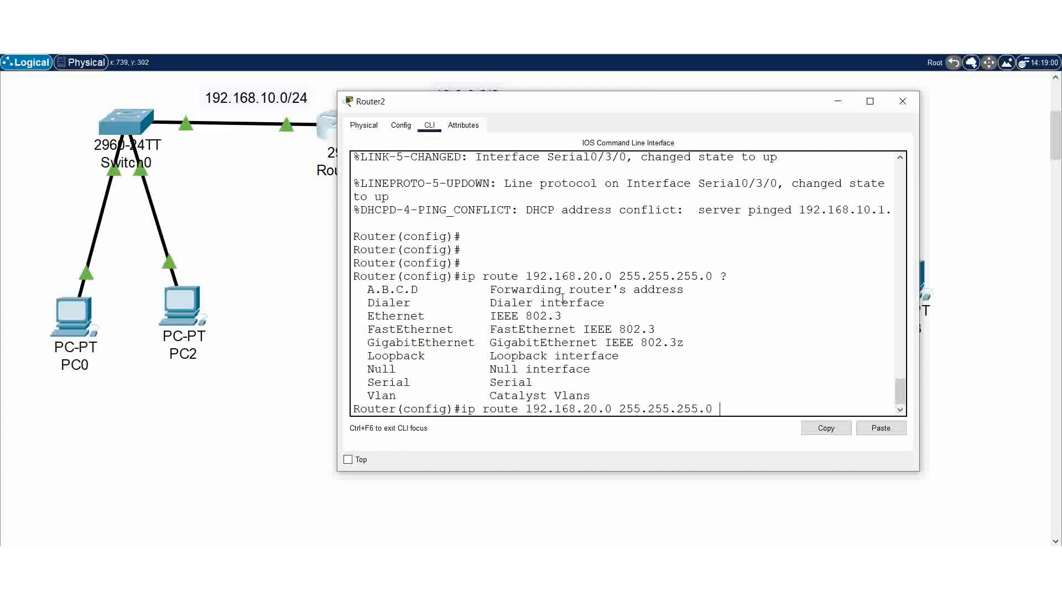
# - Check Router2's serial link in the topology and complete its static route to 192.168.20.0 with next hop 10.0.0.2
pyautogui.click(838, 101)
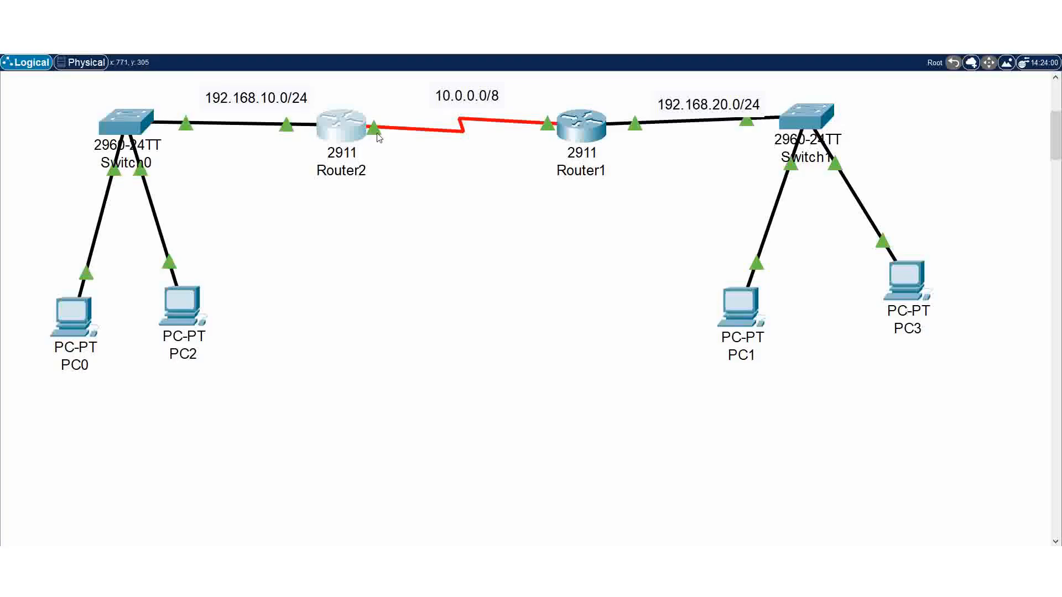
pyautogui.moveTo(360, 141)
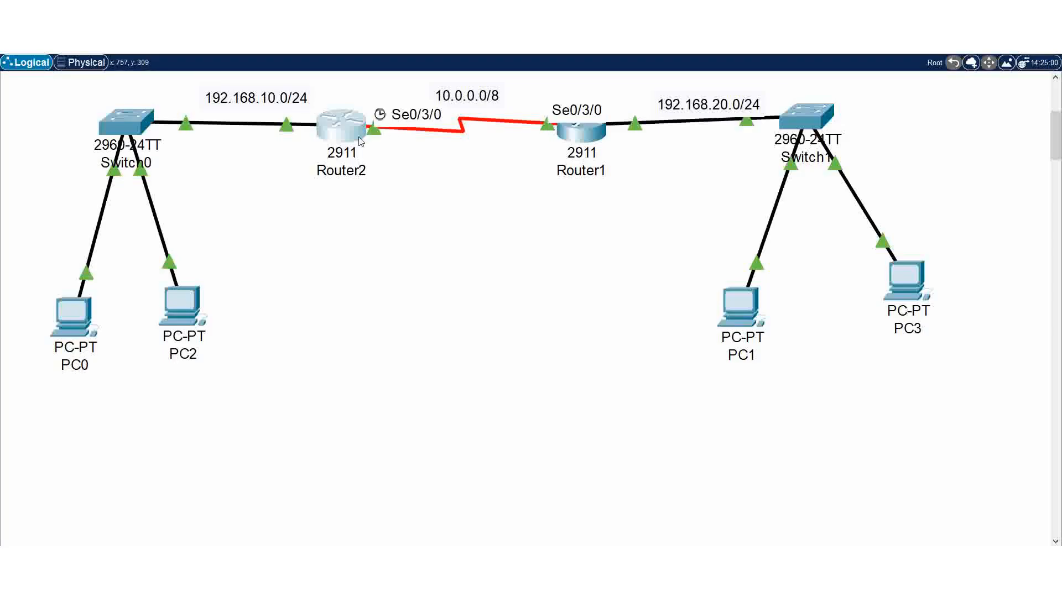
pyautogui.click(340, 134)
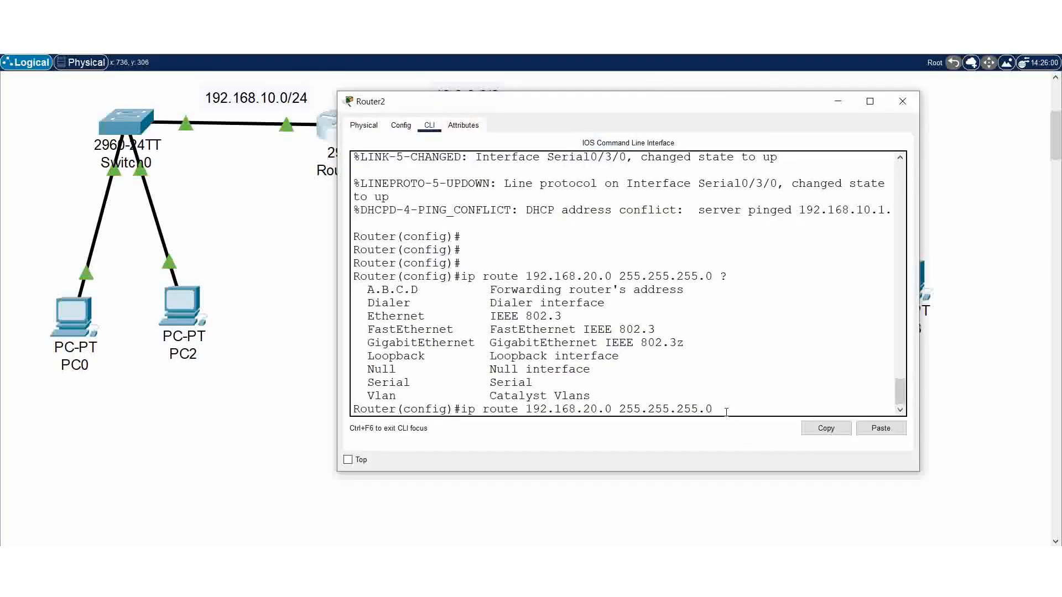
pyautogui.write('10.0.0.2')
pyautogui.press('Return')
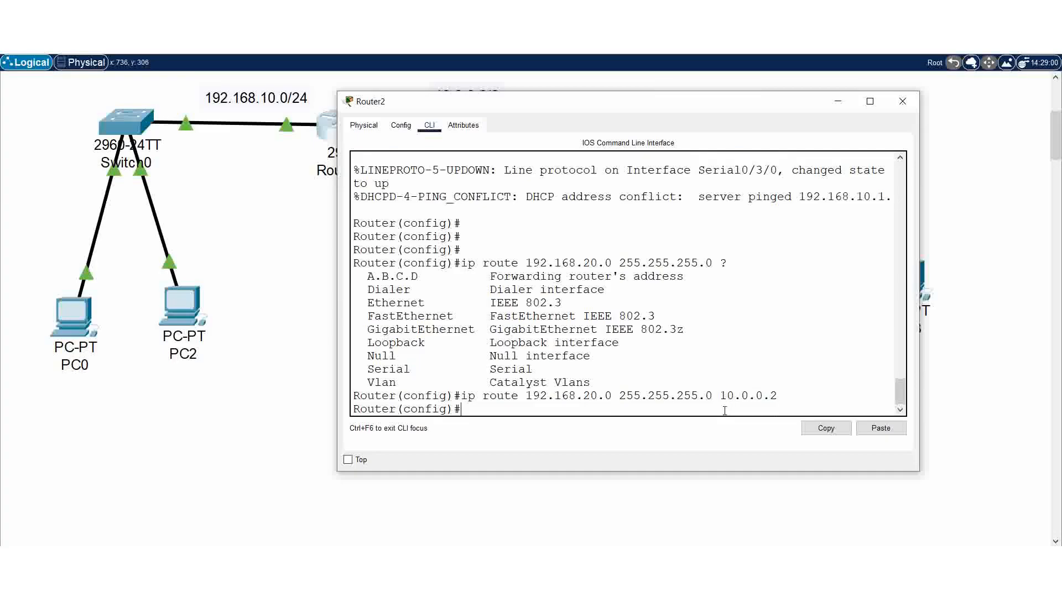
# - Save Router2's configuration with do wr and minimize its window
pyautogui.write('do wr')
pyautogui.press('Return')
pyautogui.press('Return')
pyautogui.press('Return')
pyautogui.press('Return')
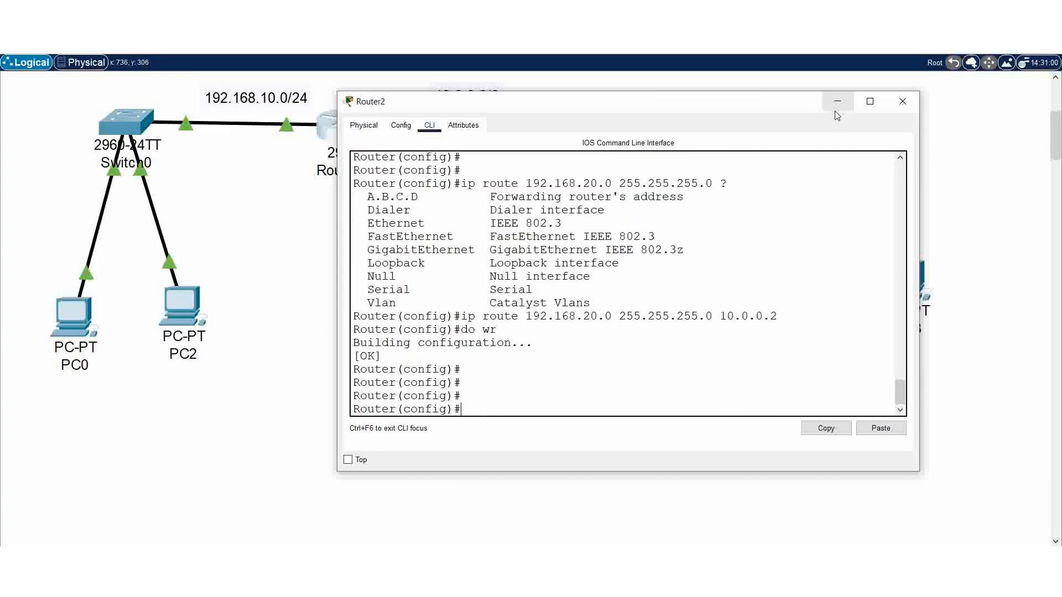
pyautogui.click(836, 111)
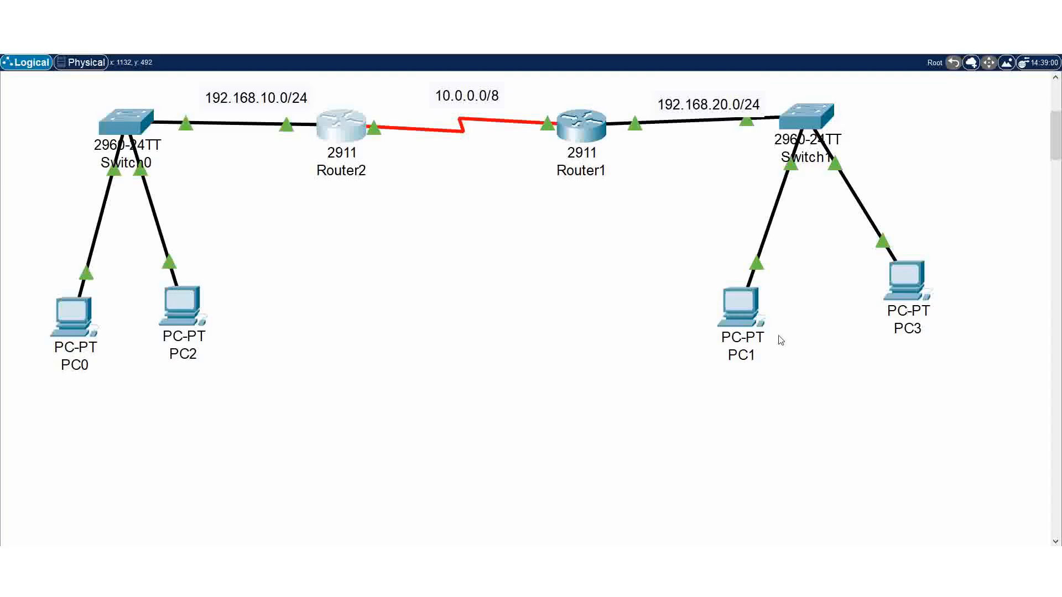
# - Add a static route on Router1 with ip route 192.168.10.0 255.255.255.0 10.0.0.1
pyautogui.click(591, 126)
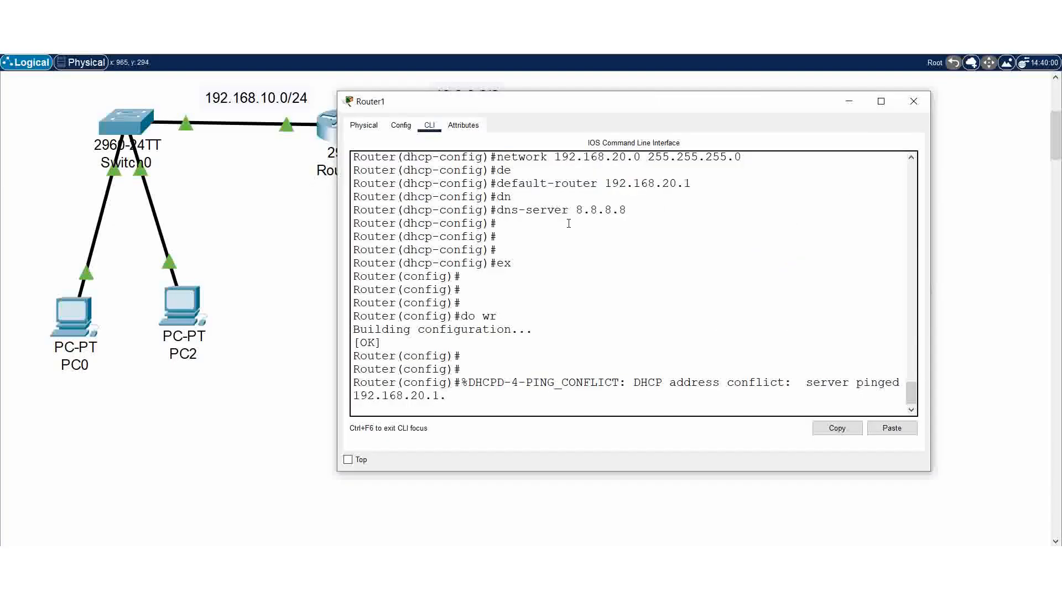
pyautogui.press('Return')
pyautogui.press('Return')
pyautogui.press('Return')
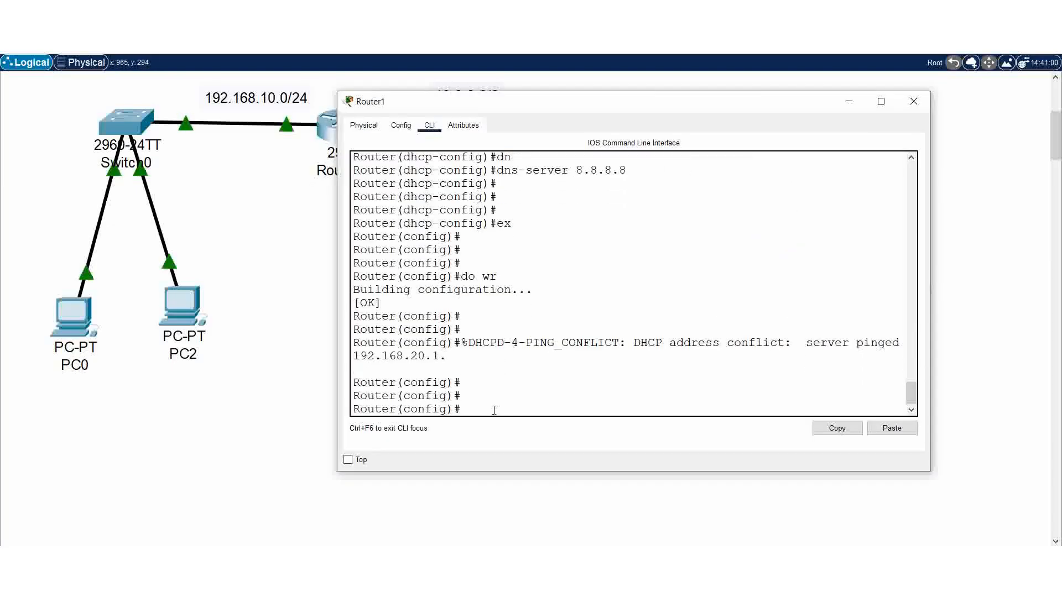
pyautogui.write('ip rout')
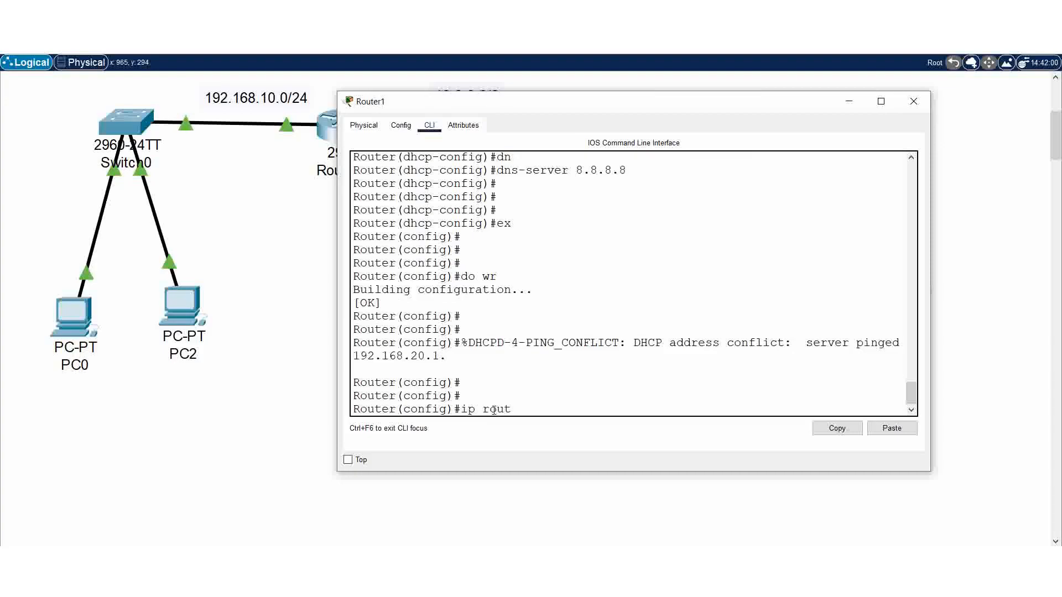
pyautogui.write('e 192.168.10.0 255.255.256')
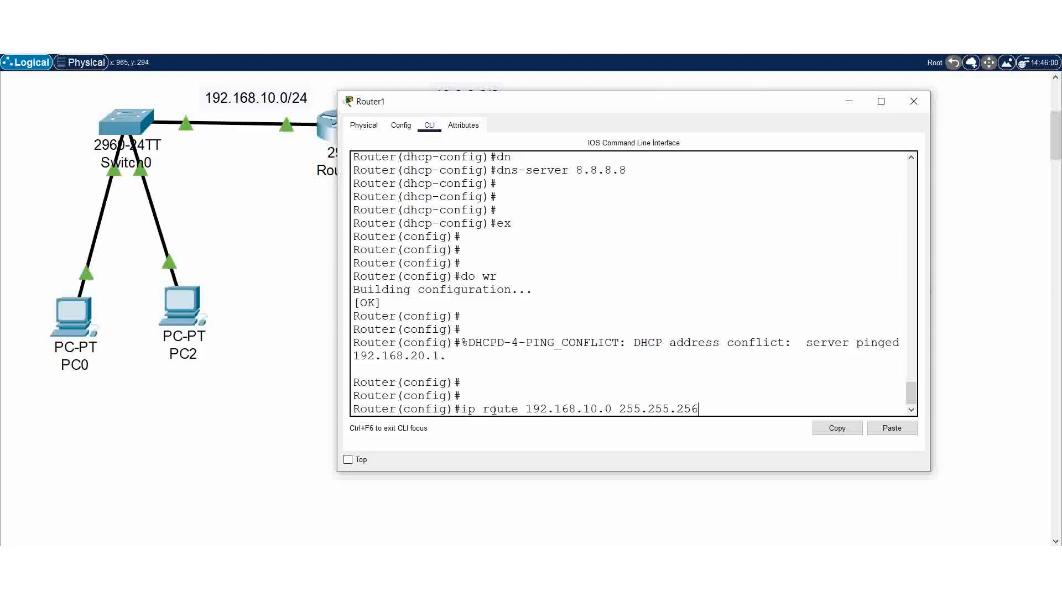
pyautogui.write('5.0 10.0.0.1')
pyautogui.press('Return')
pyautogui.press('Return')
# - Save Router1's configuration with do wr and minimize its window
pyautogui.write('do wr')
pyautogui.press('Return')
pyautogui.press('Return')
pyautogui.press('Return')
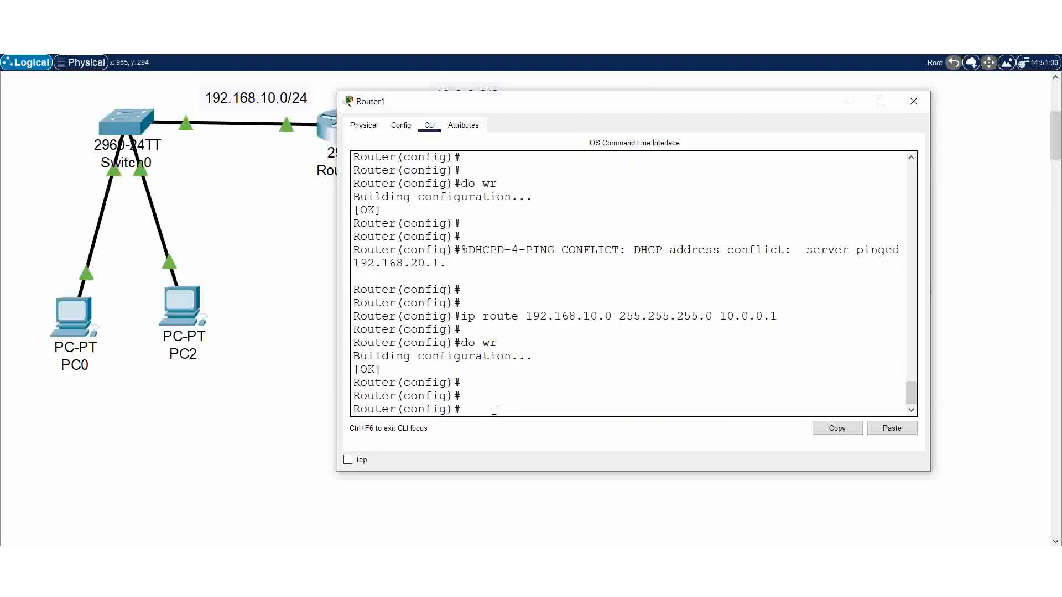
pyautogui.click(842, 104)
# - Rerun the ping to 192.168.20.3 from PC0's command prompt and highlight the replies
pyautogui.click(66, 325)
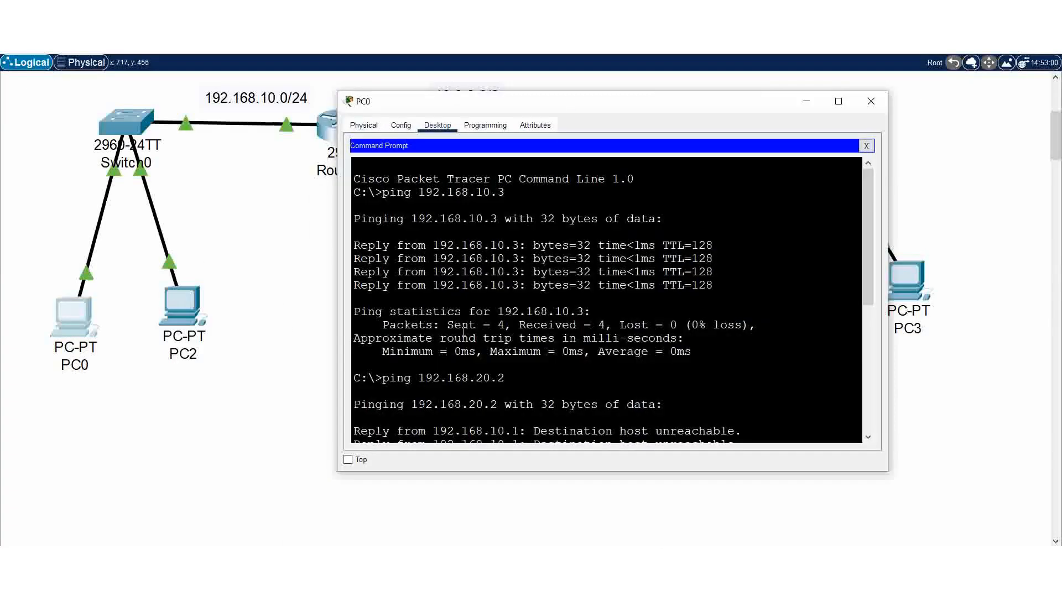
pyautogui.scroll(-7, 477, 384)
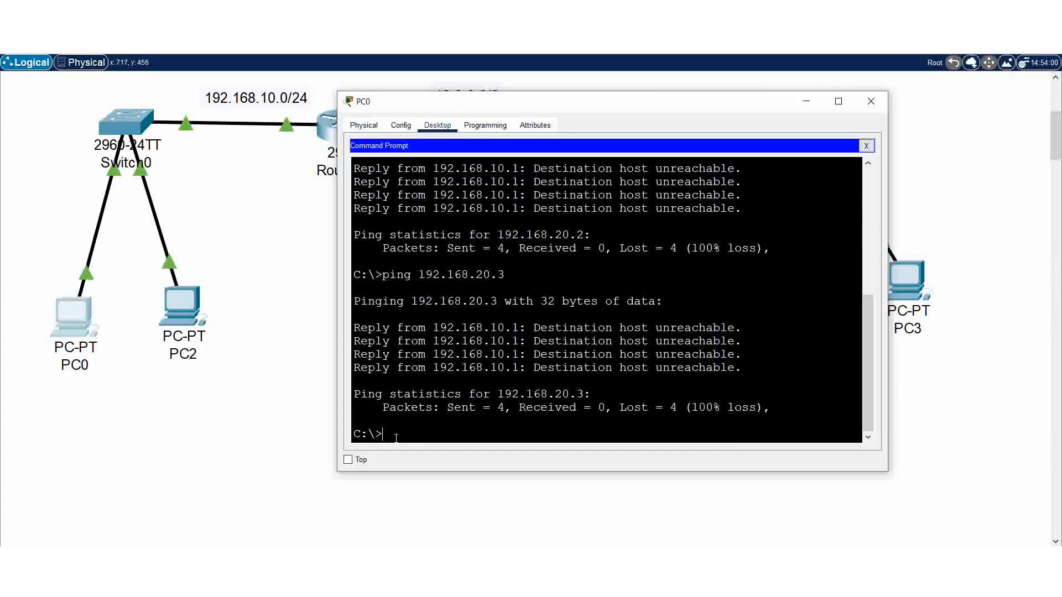
pyautogui.press('Up')
pyautogui.press('Return')
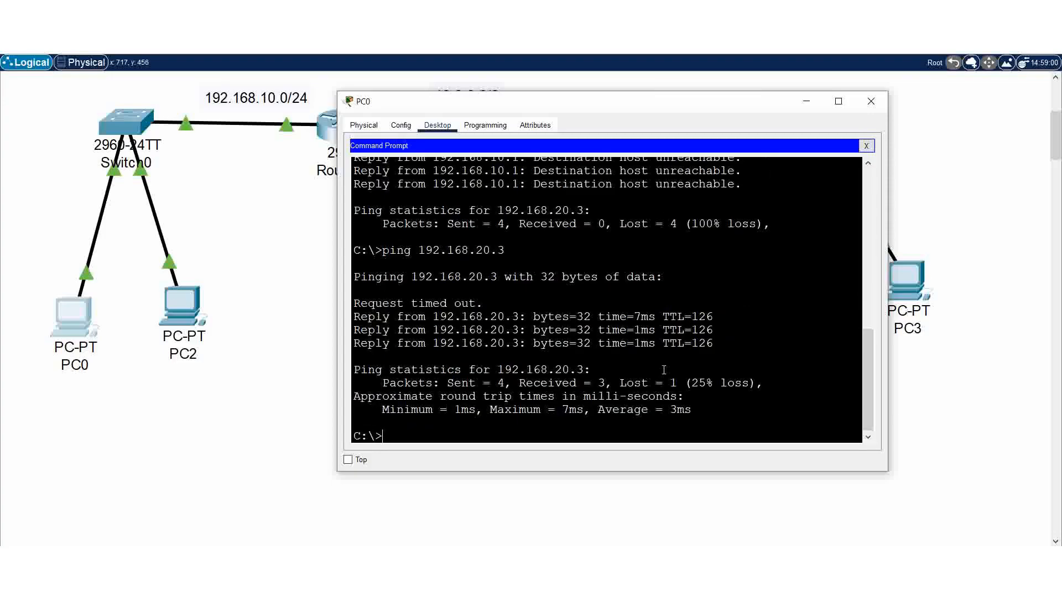
pyautogui.moveTo(715, 346); pyautogui.dragTo(335, 321)
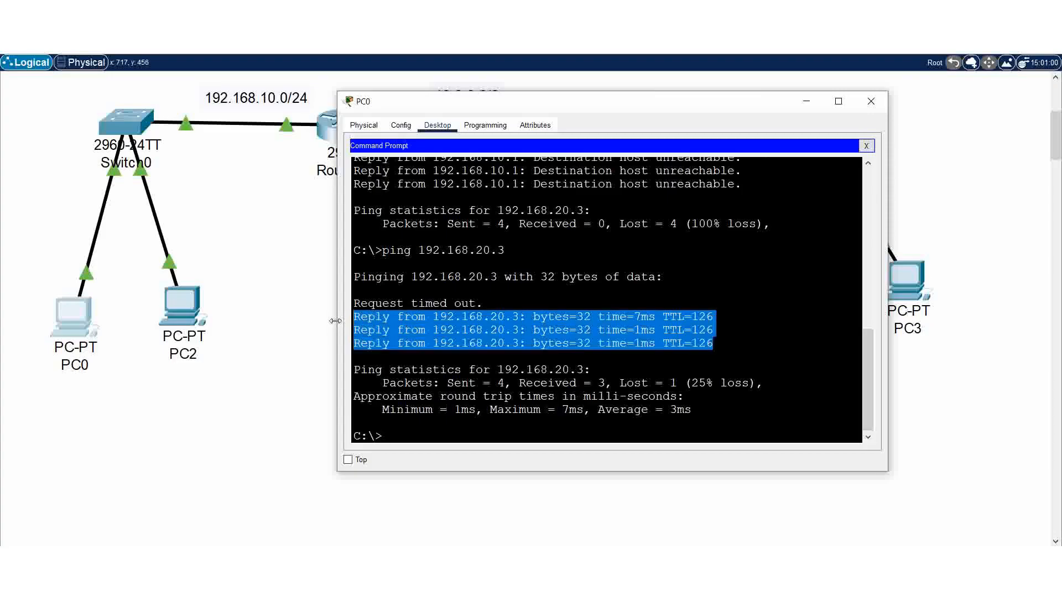
# - Repeat the ping from PC0 to 192.168.20.3 once more and minimize PC0's window
pyautogui.press('Up')
pyautogui.press('Return')
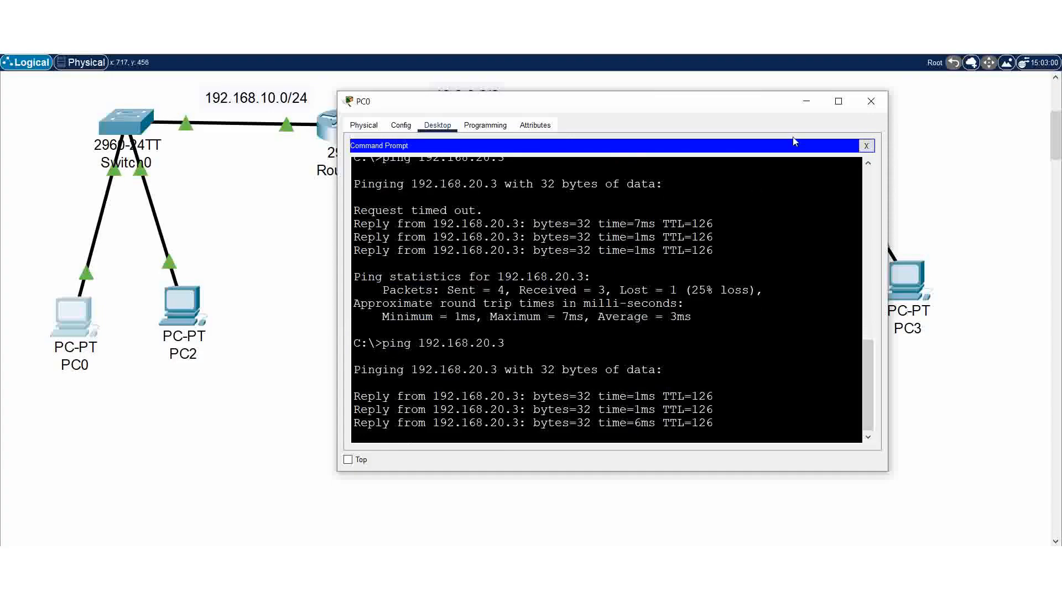
pyautogui.click(804, 105)
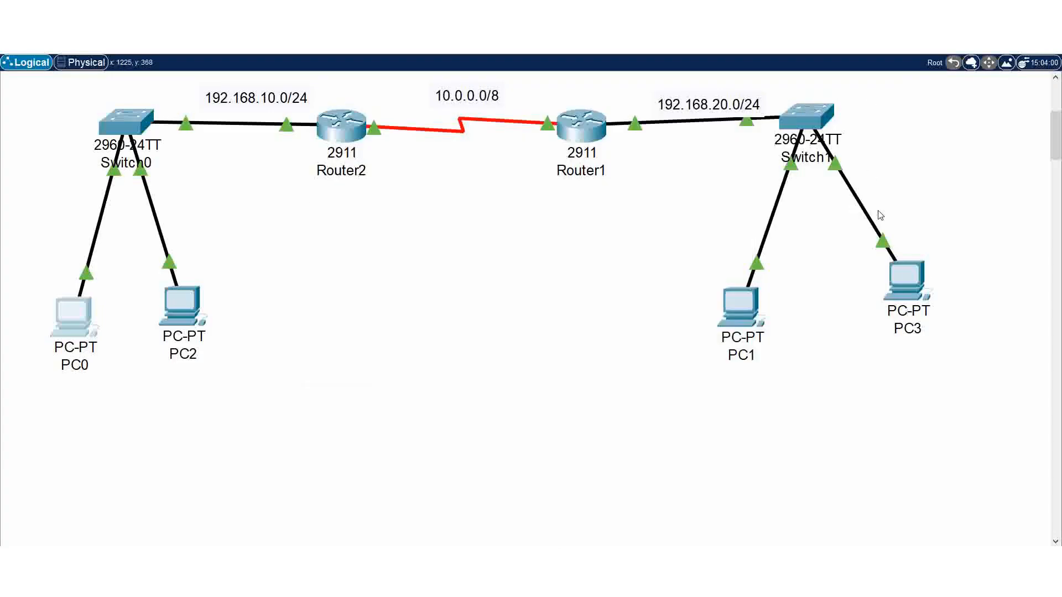
# - Ping 192.168.10.2 from PC3's command prompt and widen the window to read the replies
pyautogui.click(907, 276)
pyautogui.click(594, 173)
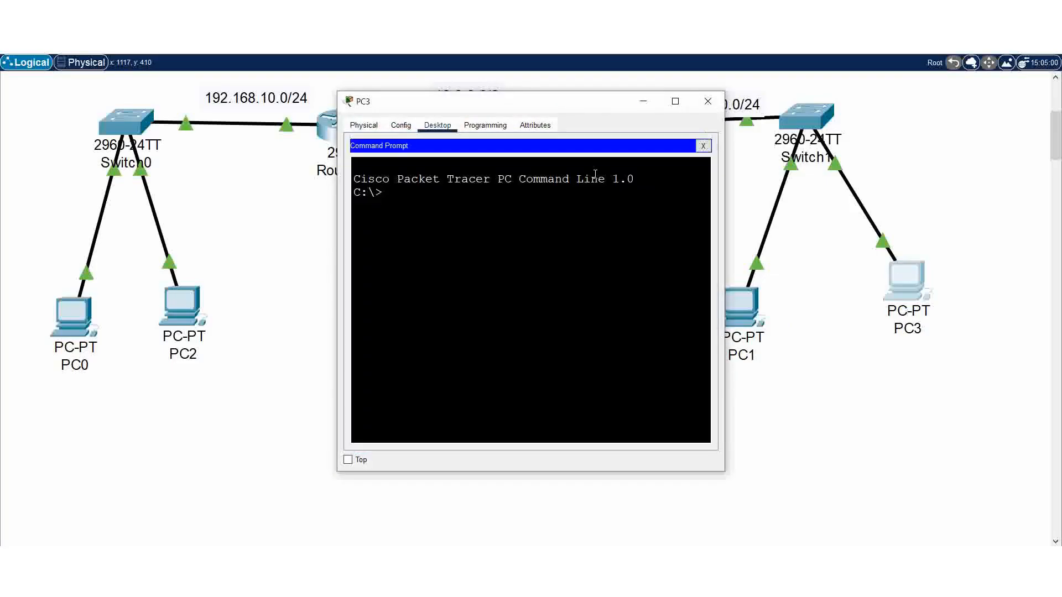
pyautogui.write('ping 192.168.10.2')
pyautogui.press('Return')
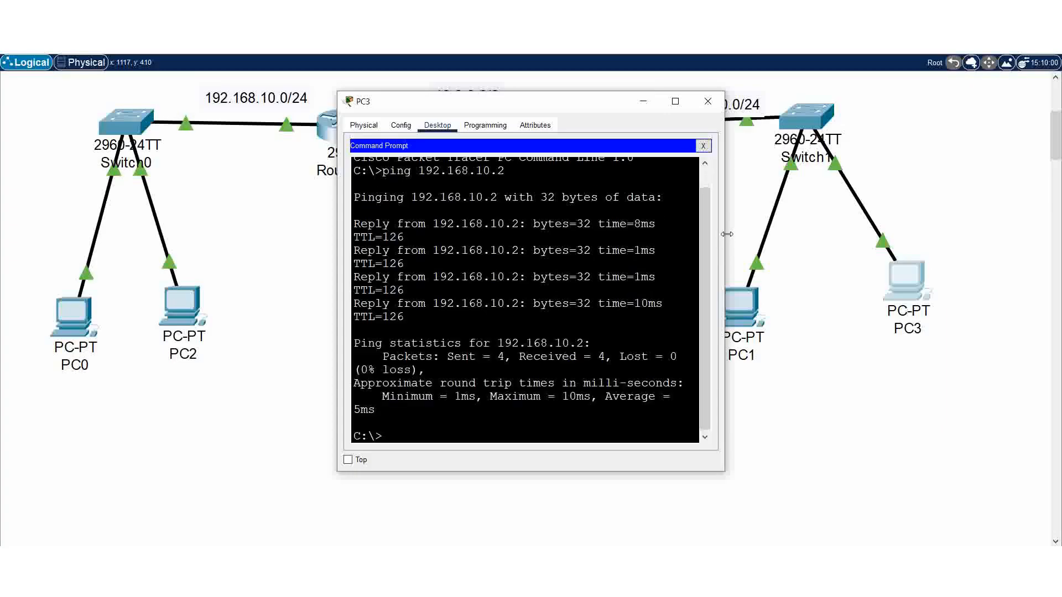
pyautogui.moveTo(726, 234); pyautogui.dragTo(860, 235)
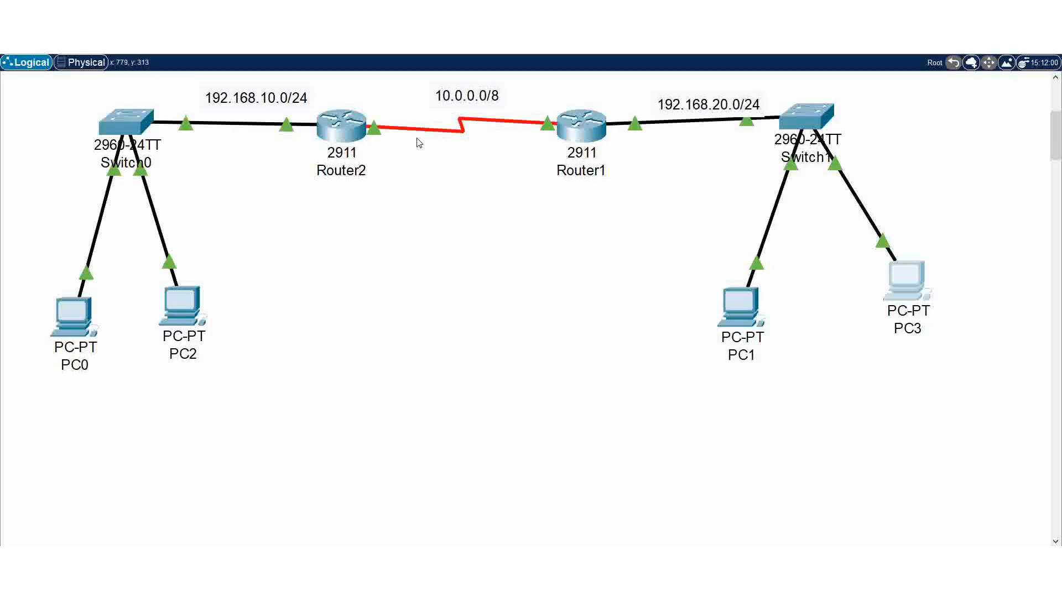
pyautogui.moveTo(584, 170)
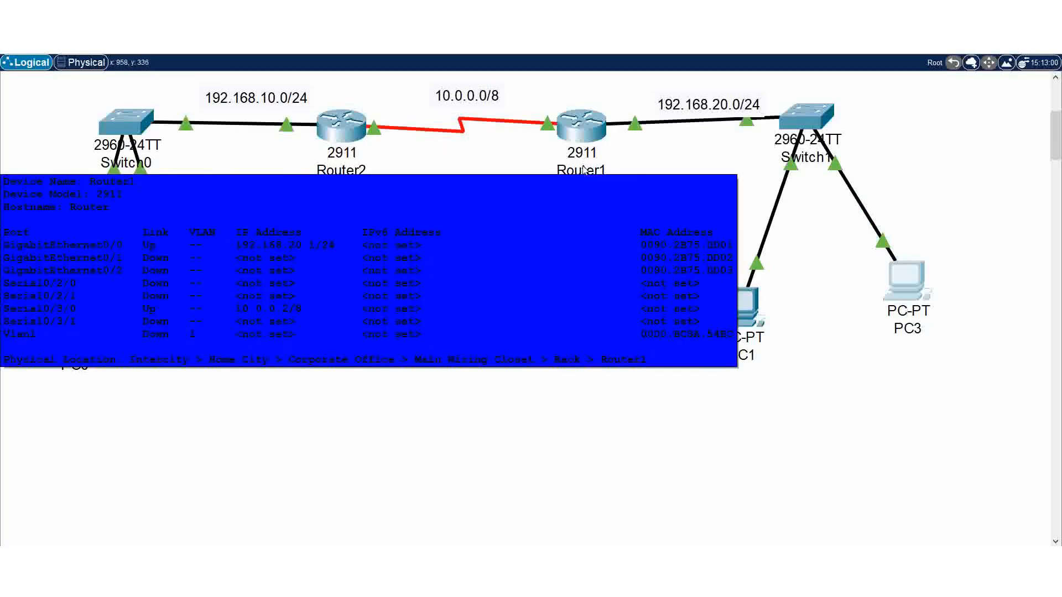